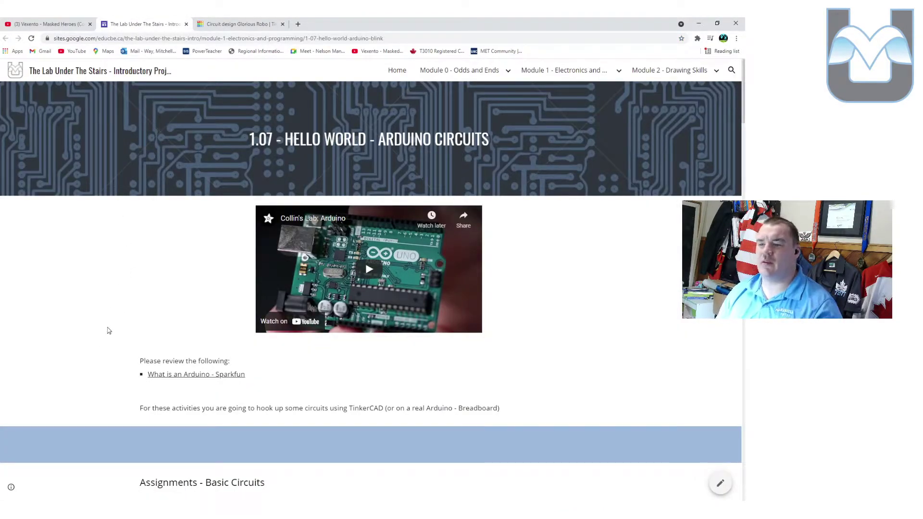
{"action": "scroll", "coordinate": [108, 328], "scroll_direction": "down", "scroll_amount": 3}
{"action": "scroll", "coordinate": [108, 327], "scroll_direction": "down", "scroll_amount": 3}
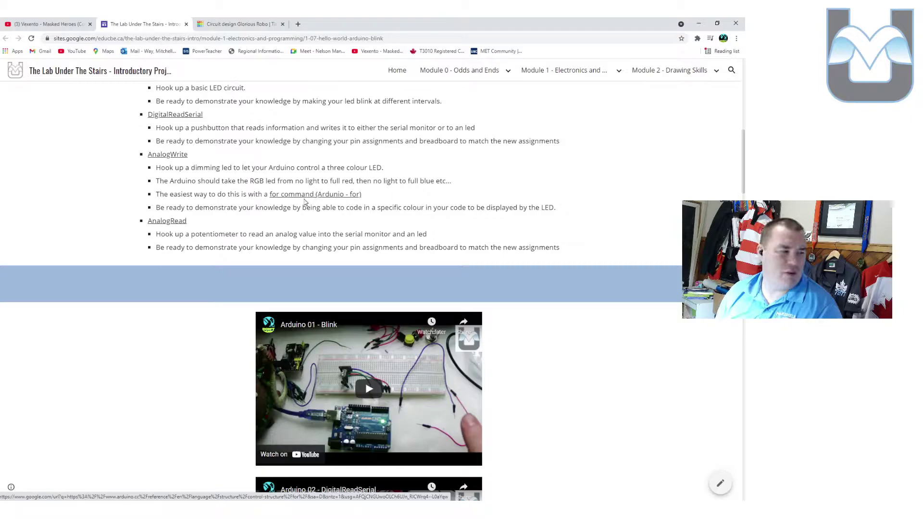
- Stop the RGB LED simulation, close the Code panel and pan to the Arduino header wires
{"action": "key", "text": "ctrl+Tab"}
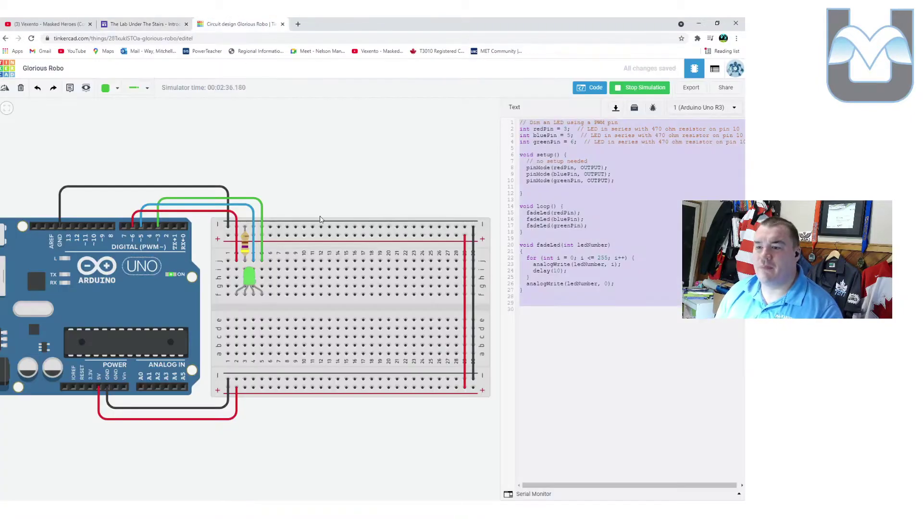
{"action": "left_click", "coordinate": [465, 182]}
{"action": "left_click", "coordinate": [627, 87]}
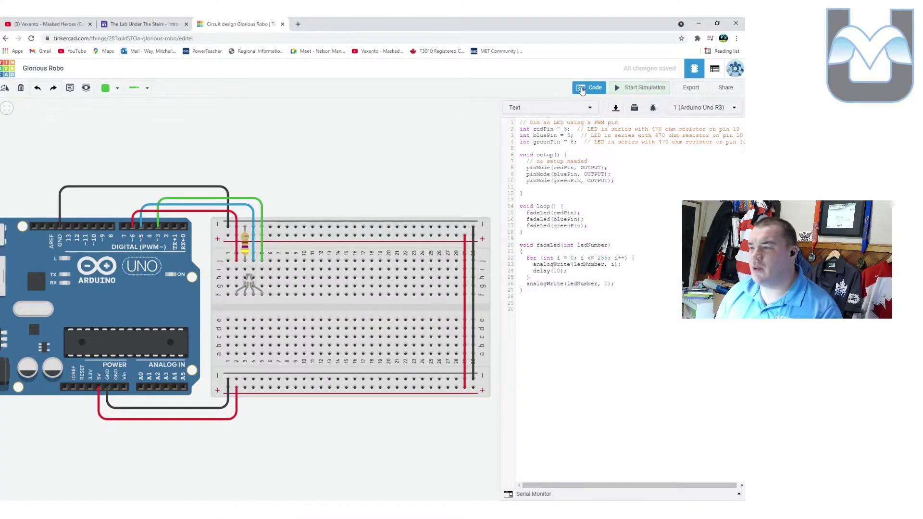
{"action": "left_click", "coordinate": [590, 87]}
{"action": "scroll", "coordinate": [199, 227], "scroll_direction": "up", "scroll_amount": 2}
{"action": "scroll", "coordinate": [206, 249], "scroll_direction": "up", "scroll_amount": 2}
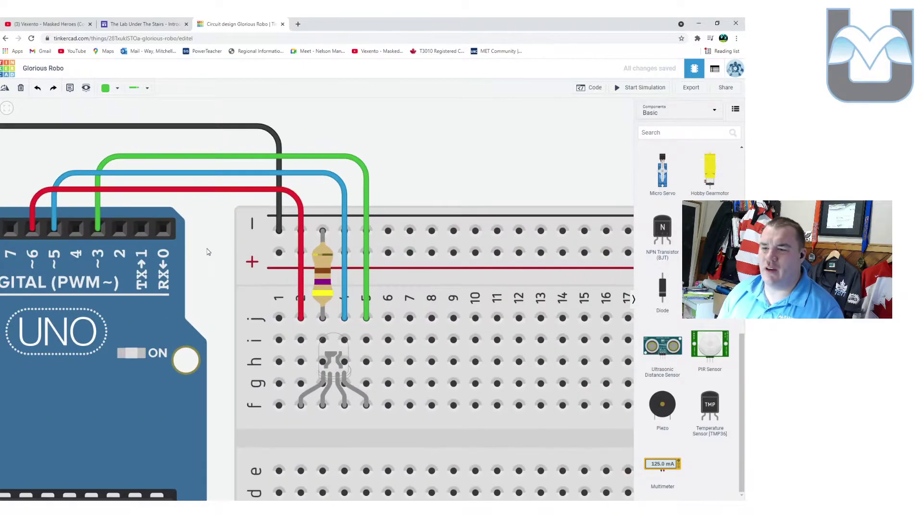
{"action": "scroll", "coordinate": [238, 238], "scroll_direction": "up", "scroll_amount": 2}
{"action": "left_click_drag", "start_coordinate": [275, 229], "coordinate": [313, 230]}
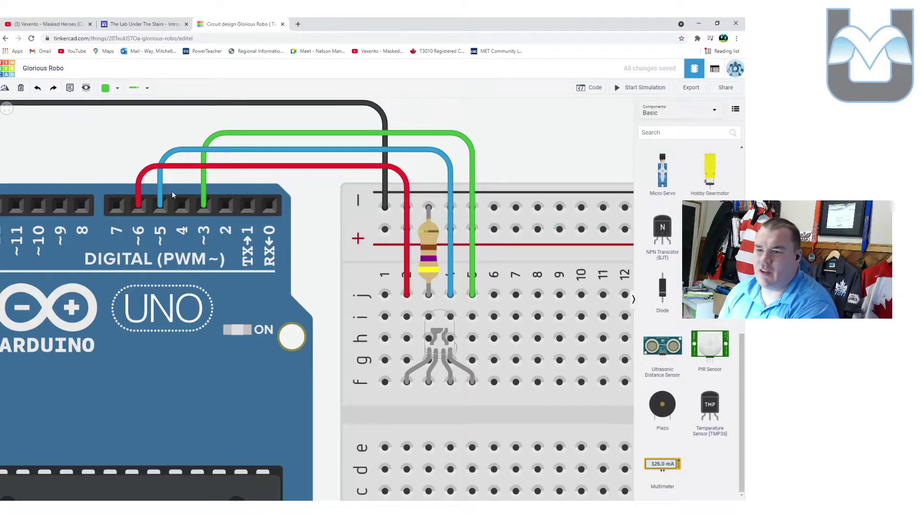
{"action": "scroll", "coordinate": [101, 183], "scroll_direction": "up", "scroll_amount": 3}
{"action": "scroll", "coordinate": [195, 151], "scroll_direction": "up", "scroll_amount": 2}
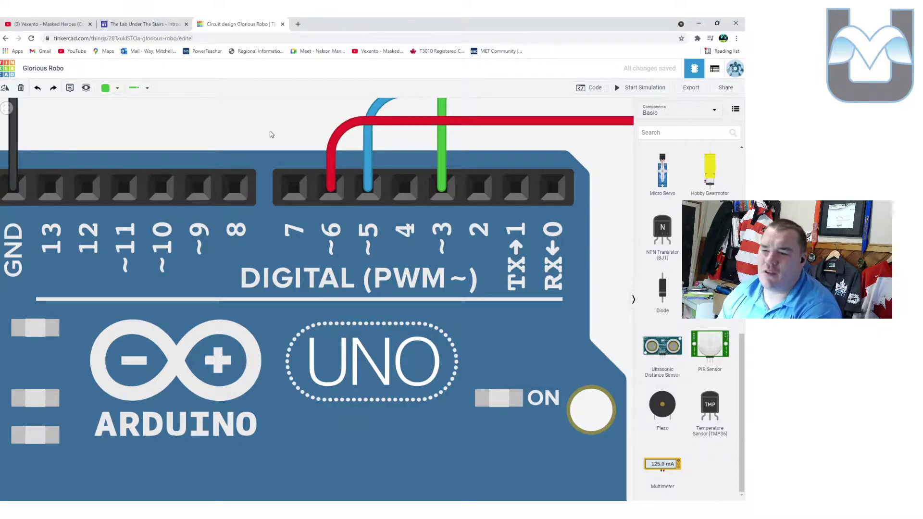
{"action": "scroll", "coordinate": [270, 134], "scroll_direction": "down", "scroll_amount": 5}
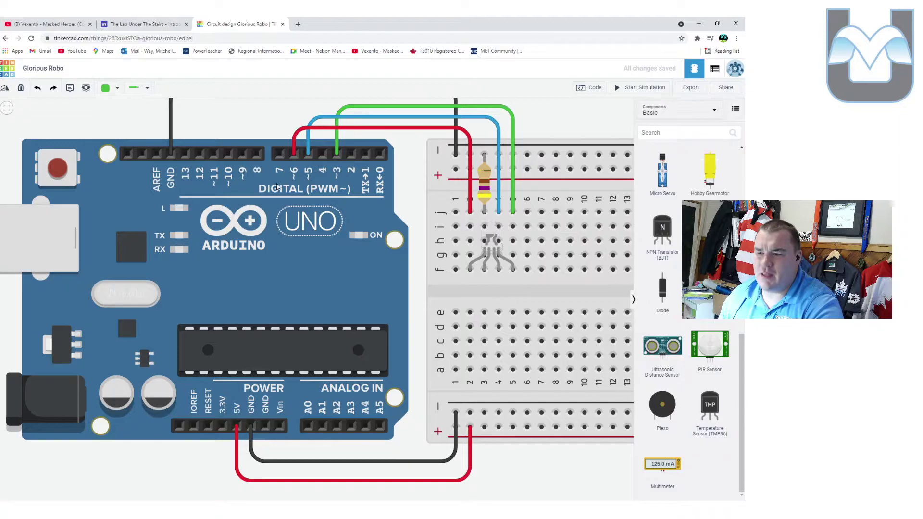
{"action": "scroll", "coordinate": [277, 187], "scroll_direction": "up", "scroll_amount": 2}
{"action": "scroll", "coordinate": [281, 180], "scroll_direction": "up", "scroll_amount": 2}
{"action": "scroll", "coordinate": [352, 122], "scroll_direction": "up", "scroll_amount": 1}
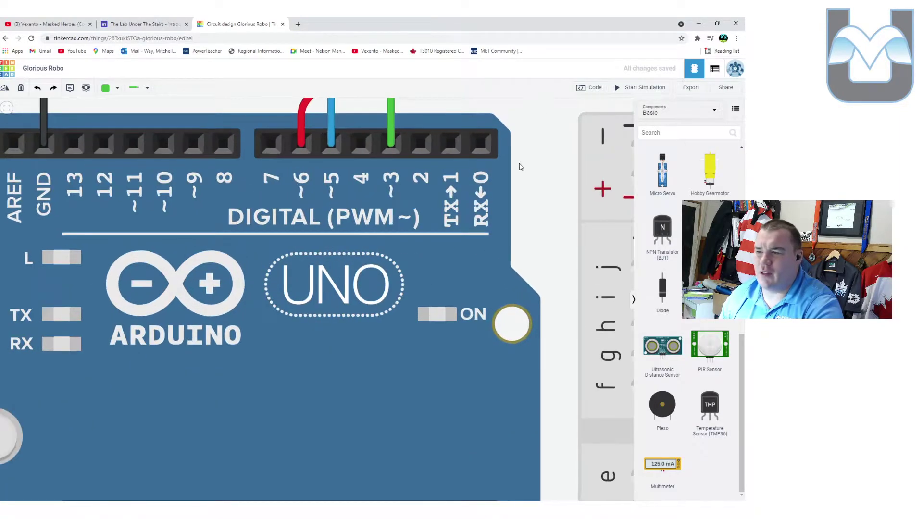
{"action": "left_click_drag", "start_coordinate": [520, 167], "coordinate": [521, 209]}
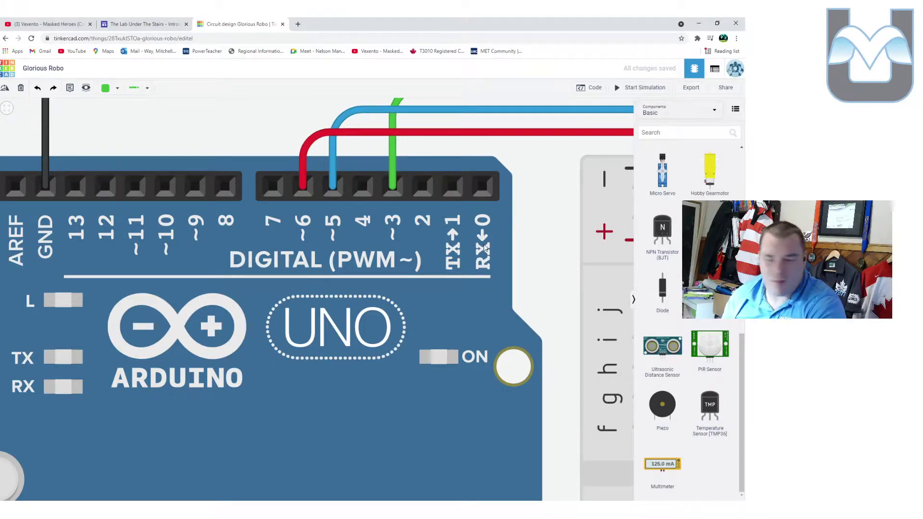
{"action": "scroll", "coordinate": [542, 244], "scroll_direction": "down", "scroll_amount": 3}
{"action": "left_click_drag", "start_coordinate": [536, 240], "coordinate": [415, 262]}
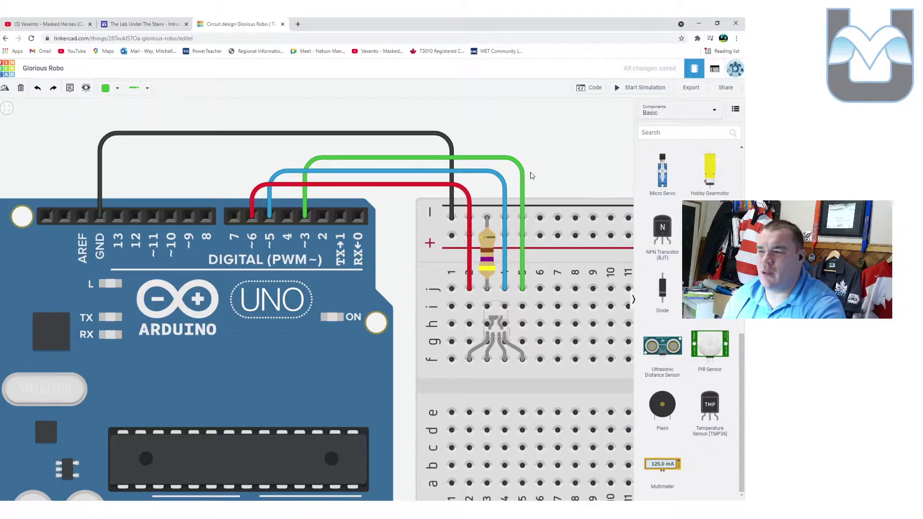
{"action": "left_click_drag", "start_coordinate": [566, 170], "coordinate": [518, 169]}
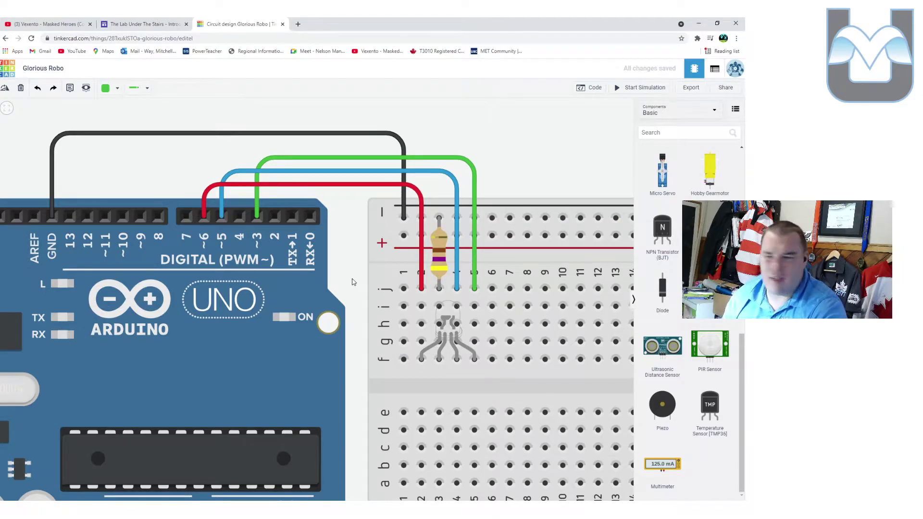
{"action": "scroll", "coordinate": [357, 304], "scroll_direction": "down", "scroll_amount": 3}
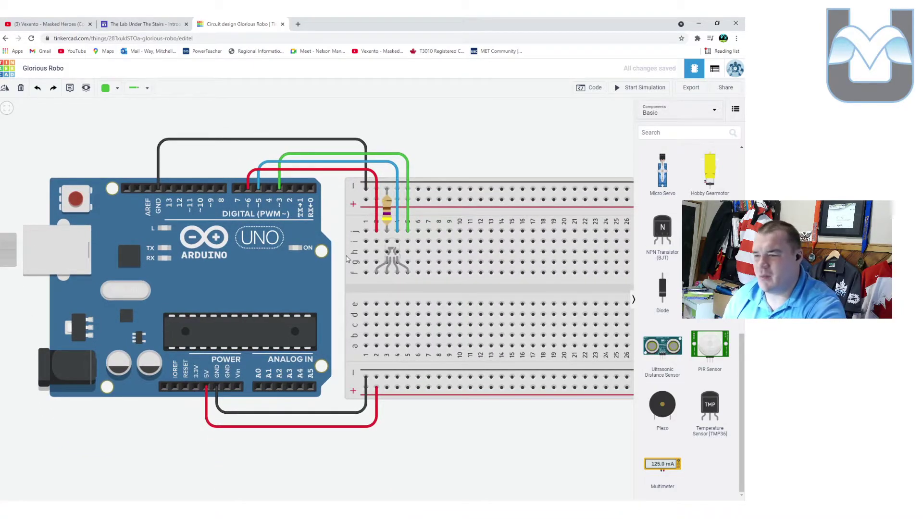
- Open the analogWrite() and for statement reference pages from the course page links
{"action": "left_click", "coordinate": [137, 24]}
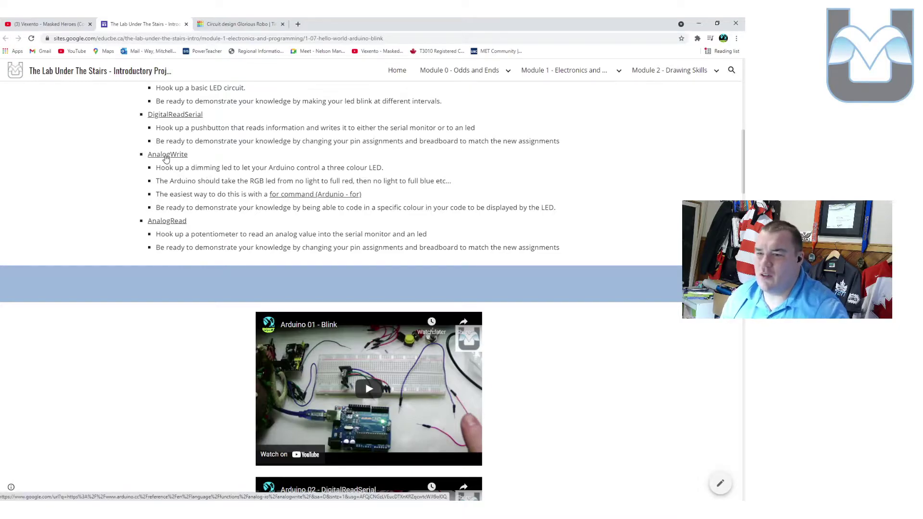
{"action": "left_click", "coordinate": [167, 155]}
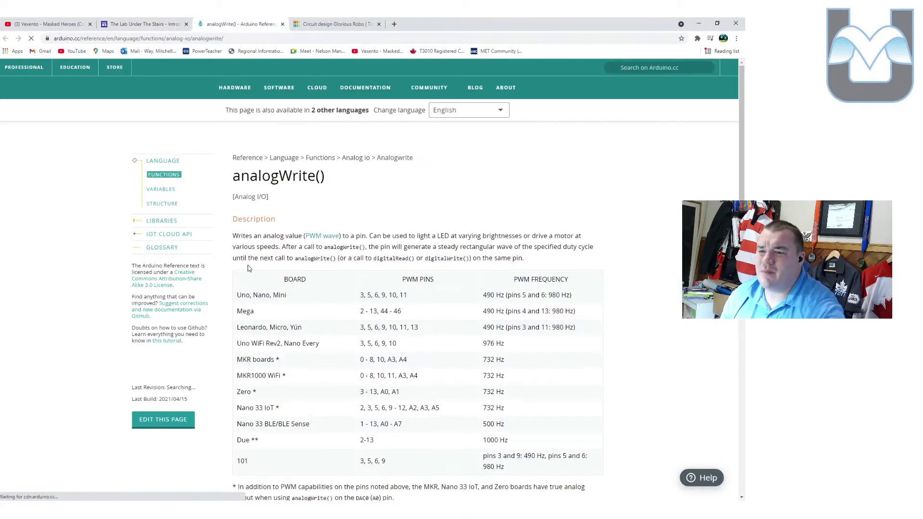
{"action": "scroll", "coordinate": [335, 265], "scroll_direction": "down", "scroll_amount": 4}
{"action": "scroll", "coordinate": [335, 265], "scroll_direction": "down", "scroll_amount": 3}
{"action": "scroll", "coordinate": [335, 265], "scroll_direction": "down", "scroll_amount": 2}
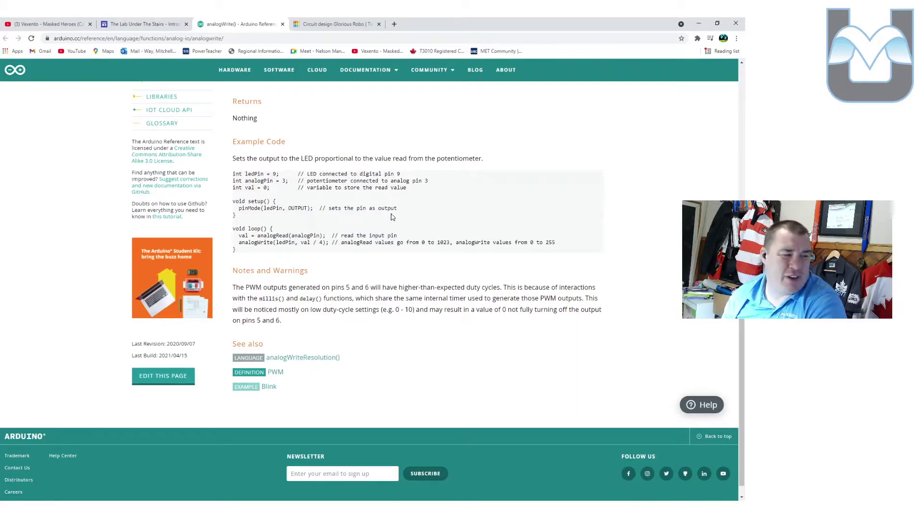
{"action": "left_click", "coordinate": [176, 23]}
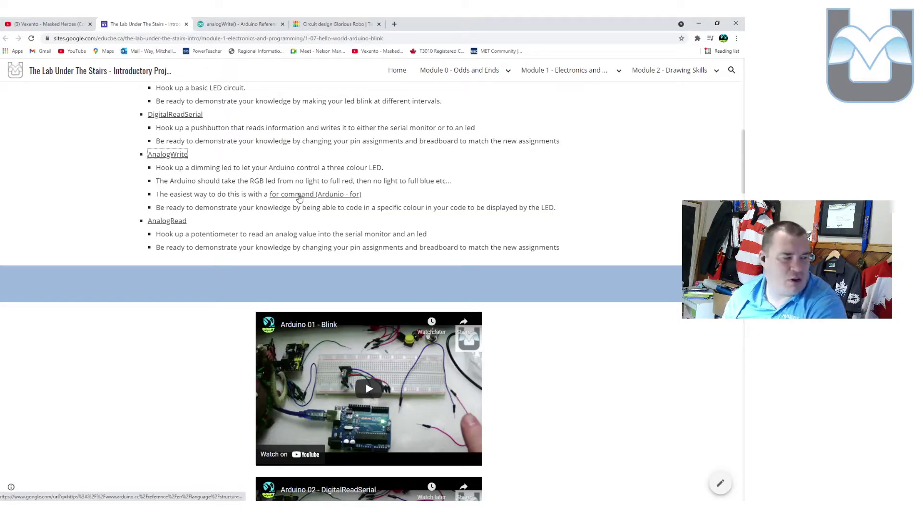
{"action": "left_click", "coordinate": [300, 197]}
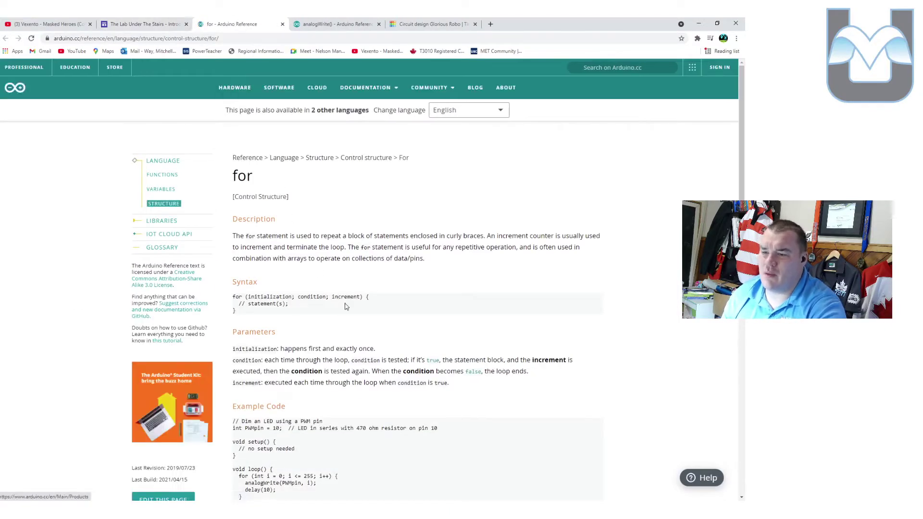
{"action": "scroll", "coordinate": [345, 306], "scroll_direction": "down", "scroll_amount": 2}
{"action": "scroll", "coordinate": [345, 306], "scroll_direction": "down", "scroll_amount": 2}
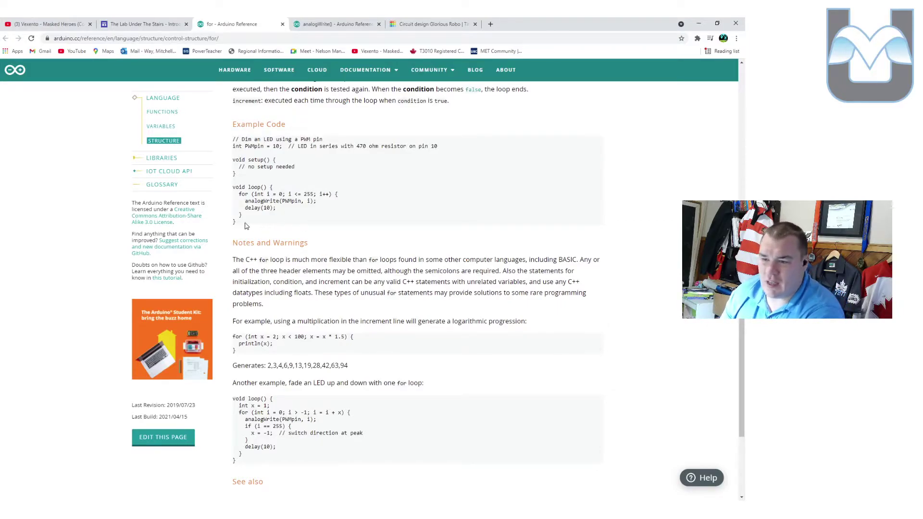
- Select, then deselect, the for-loop's LED-dimming example code on the reference page
{"action": "left_click_drag", "start_coordinate": [237, 224], "coordinate": [233, 136]}
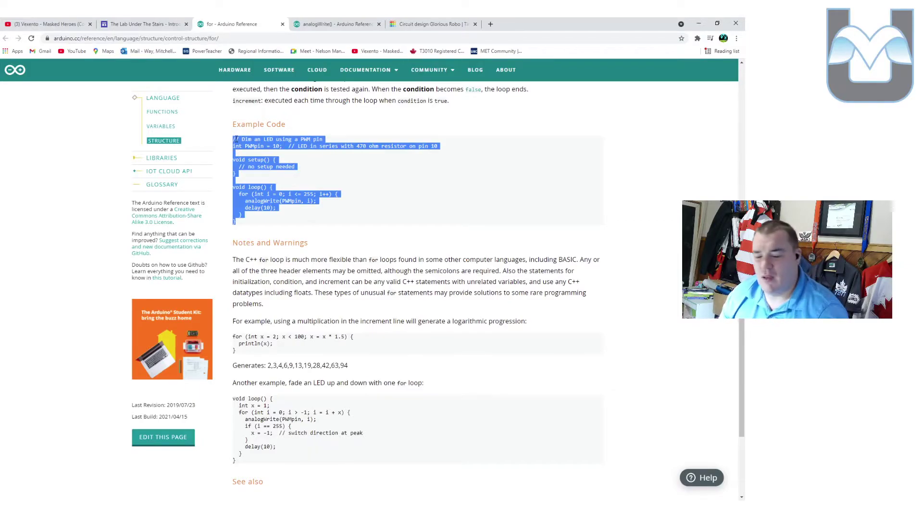
{"action": "left_click", "coordinate": [323, 185]}
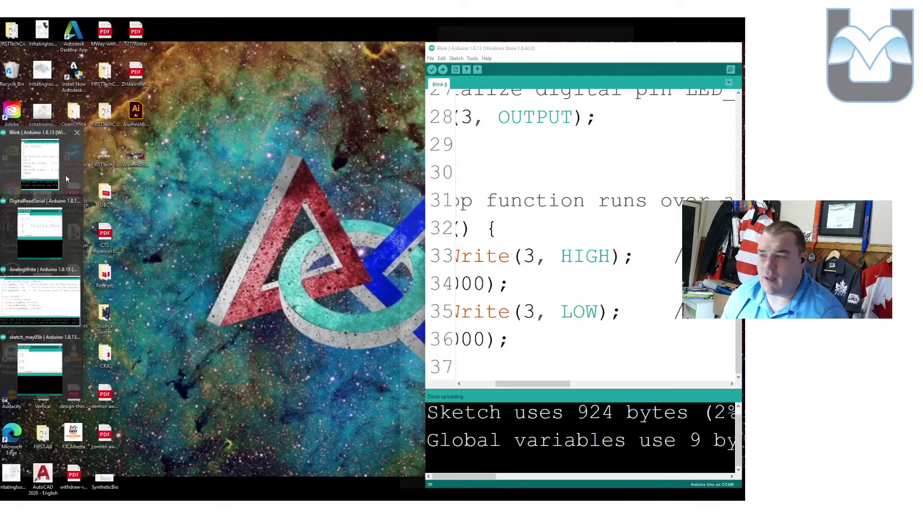
- Bring the AnalogWrite sketch forward and highlight its pin 10 declaration near the top
{"action": "left_click", "coordinate": [66, 175]}
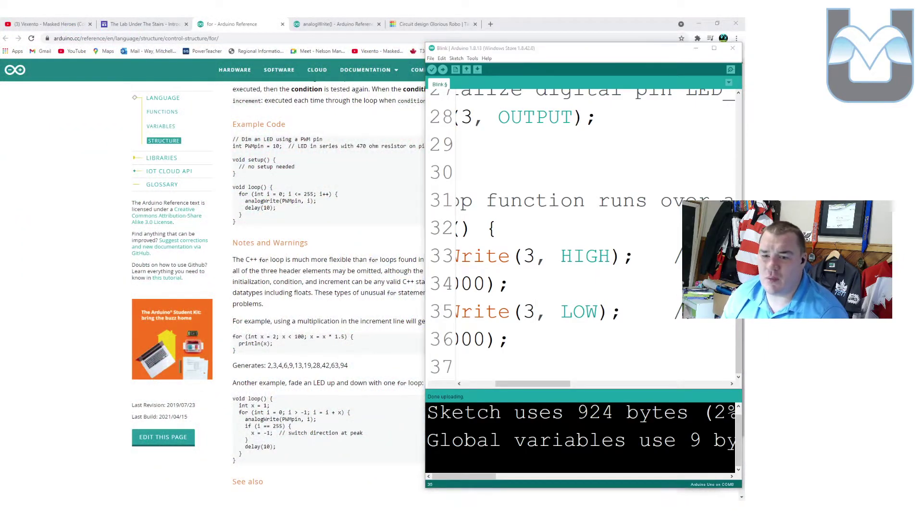
{"action": "left_click", "coordinate": [43, 294]}
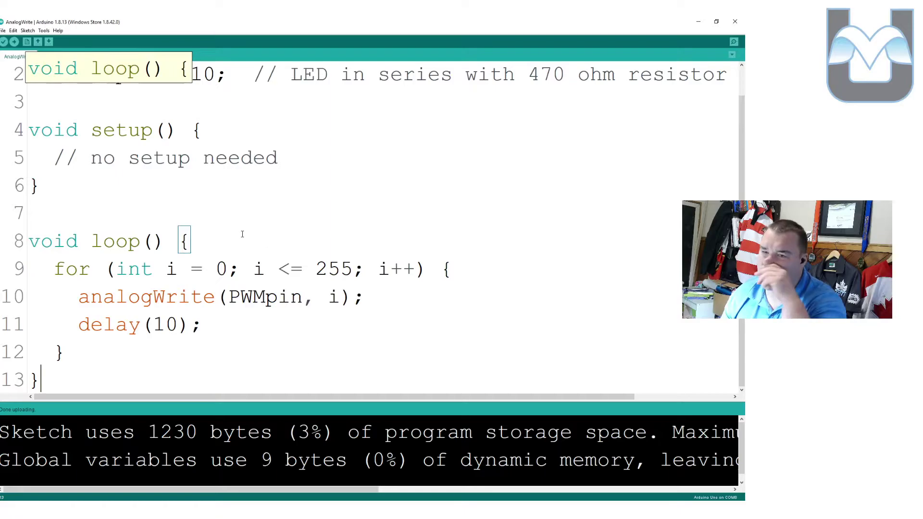
{"action": "scroll", "coordinate": [289, 209], "scroll_direction": "up", "scroll_amount": 1}
{"action": "left_click", "coordinate": [416, 70]}
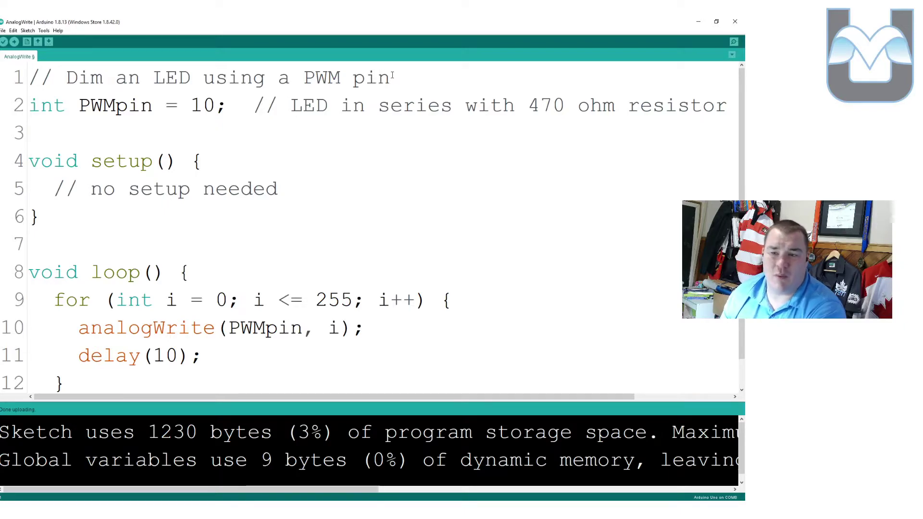
{"action": "double_click", "coordinate": [46, 105]}
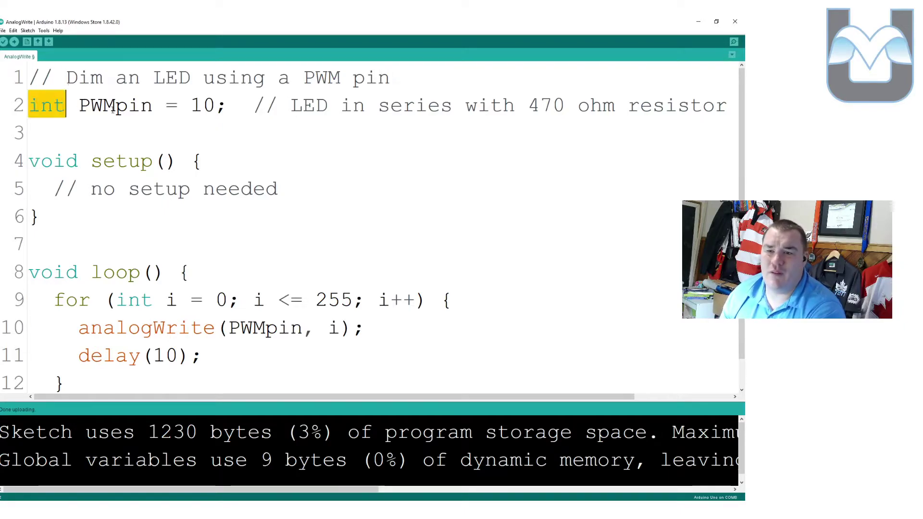
{"action": "left_click_drag", "start_coordinate": [113, 107], "coordinate": [292, 105]}
{"action": "left_click", "coordinate": [292, 105]}
{"action": "left_click_drag", "start_coordinate": [29, 105], "coordinate": [154, 106]}
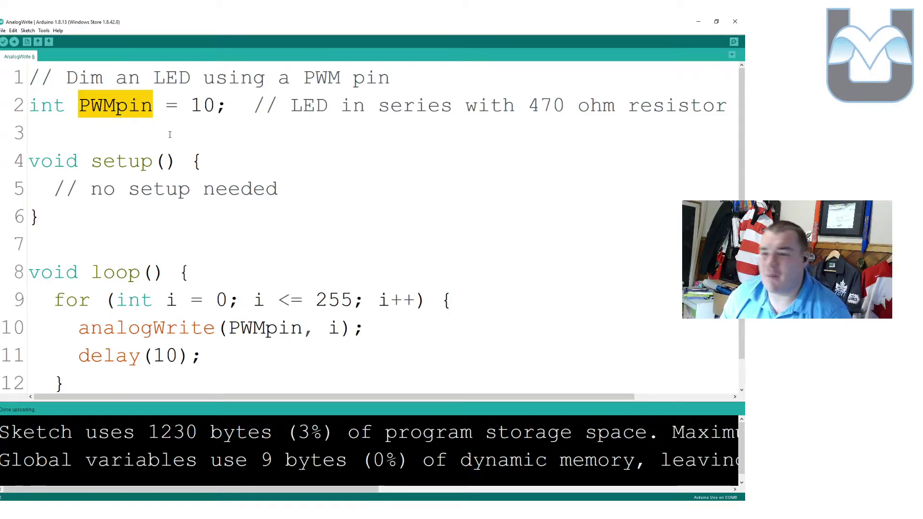
{"action": "scroll", "coordinate": [165, 128], "scroll_direction": "down", "scroll_amount": 1}
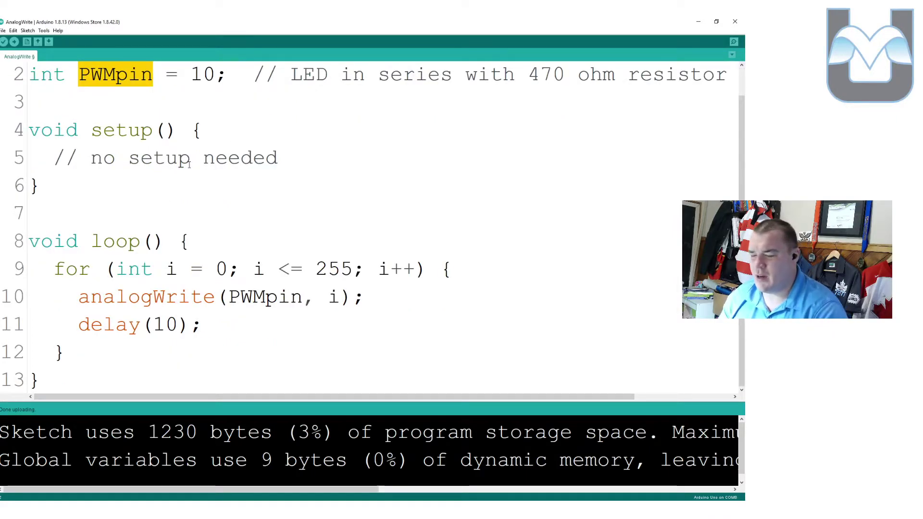
- Highlight the setup comment and the new pinMode(PWMpin, OUTPUT); statement
{"action": "left_click_drag", "start_coordinate": [278, 158], "coordinate": [55, 158]}
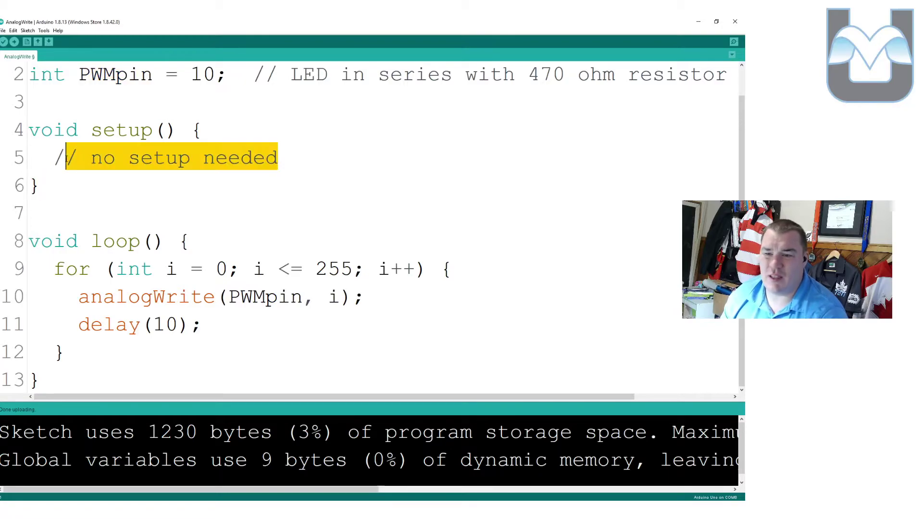
{"action": "type", "text": "pin"}
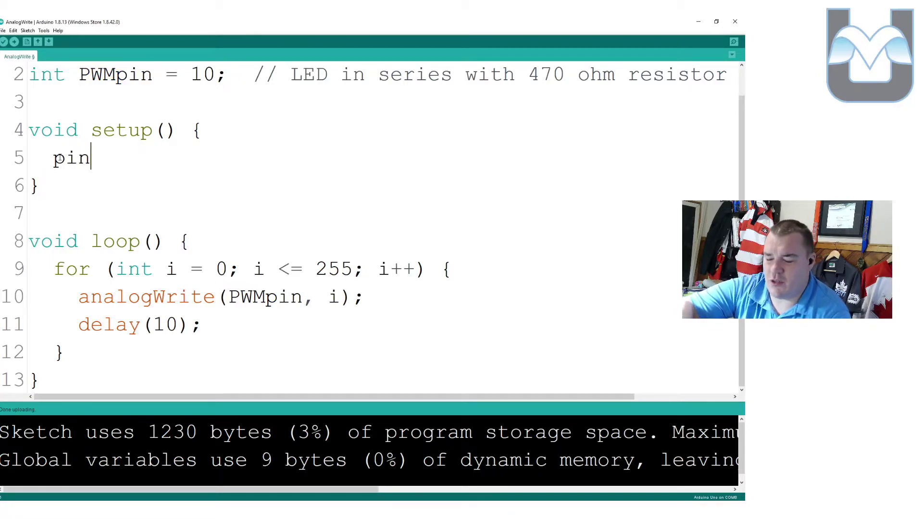
{"action": "type", "text": "Mode("}
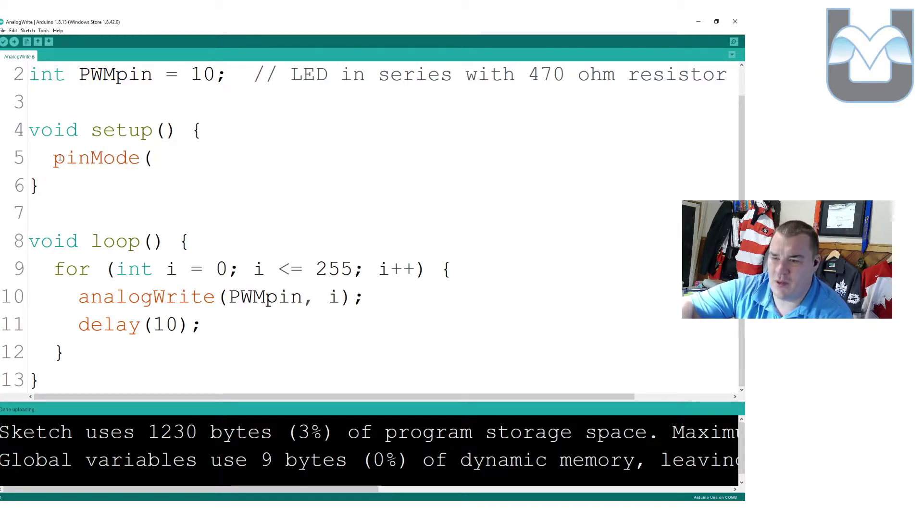
{"action": "type", "text": "PWMp"}
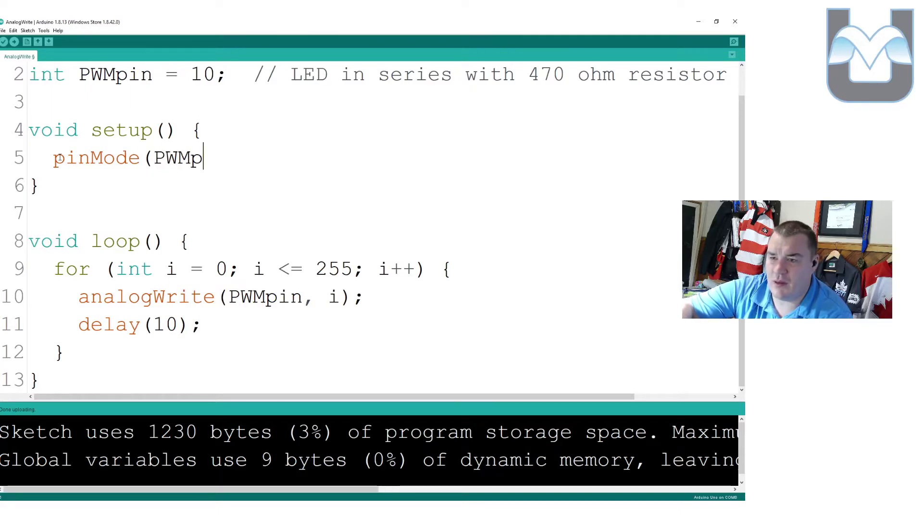
{"action": "type", "text": "in, OU"}
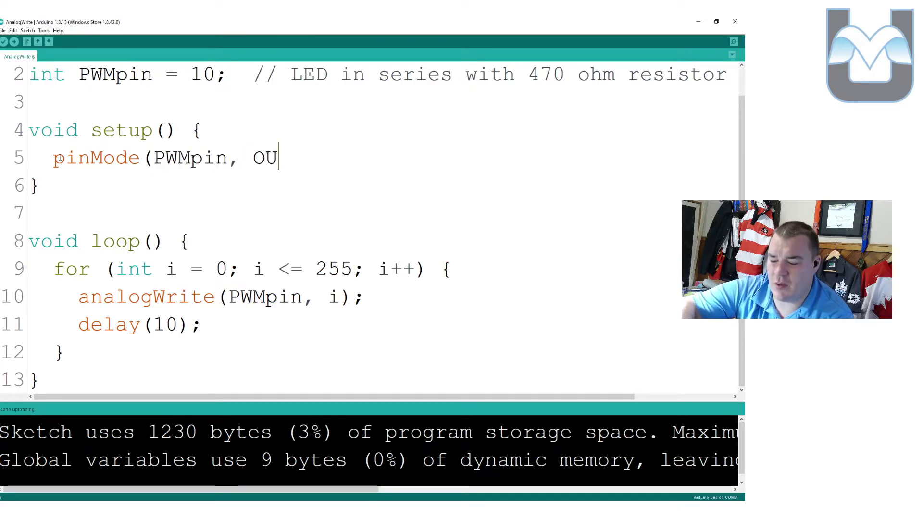
{"action": "type", "text": "TPUT);"}
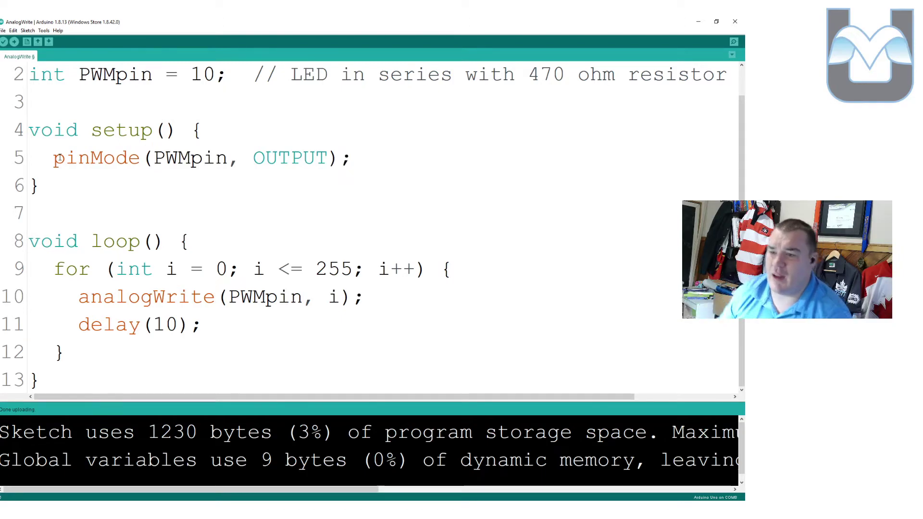
{"action": "left_click_drag", "start_coordinate": [53, 158], "coordinate": [362, 158]}
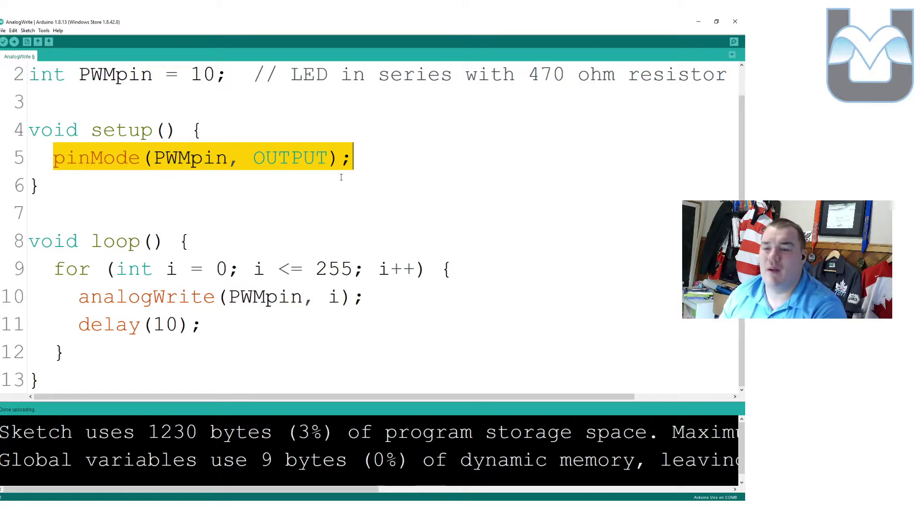
- Add a blank line after loop() and highlight the for-loop header and its int i = 0 initialisation
{"action": "left_click", "coordinate": [76, 380]}
{"action": "key", "text": "Return"}
{"action": "key", "text": "Return"}
{"action": "key", "text": "Return"}
{"action": "key", "text": "Return"}
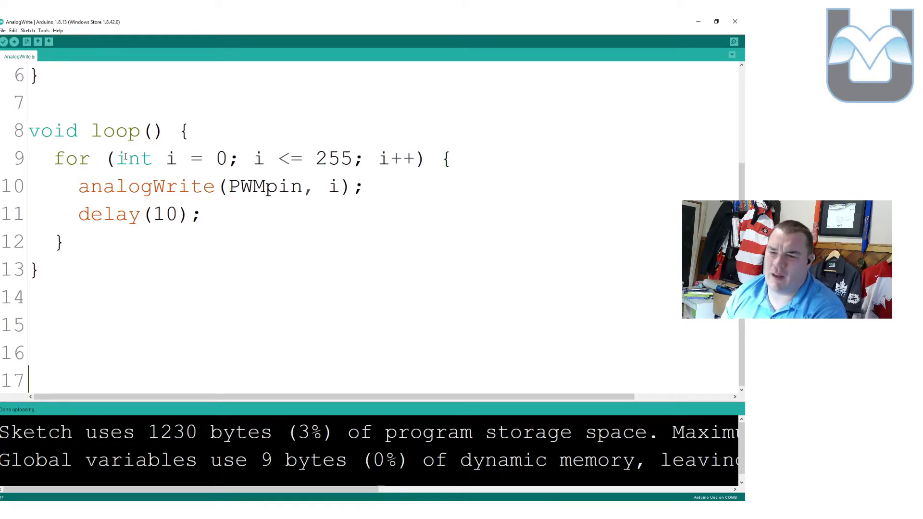
{"action": "left_click_drag", "start_coordinate": [117, 158], "coordinate": [417, 159]}
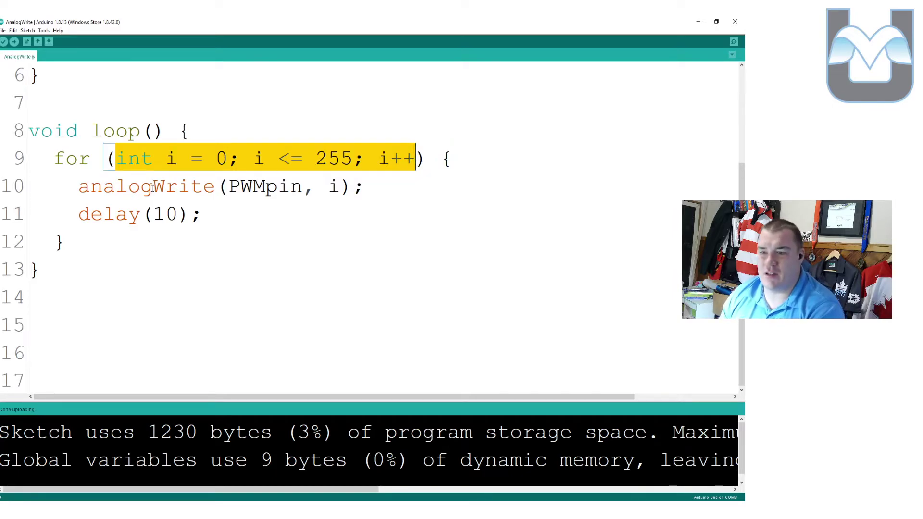
{"action": "left_click_drag", "start_coordinate": [116, 159], "coordinate": [229, 159]}
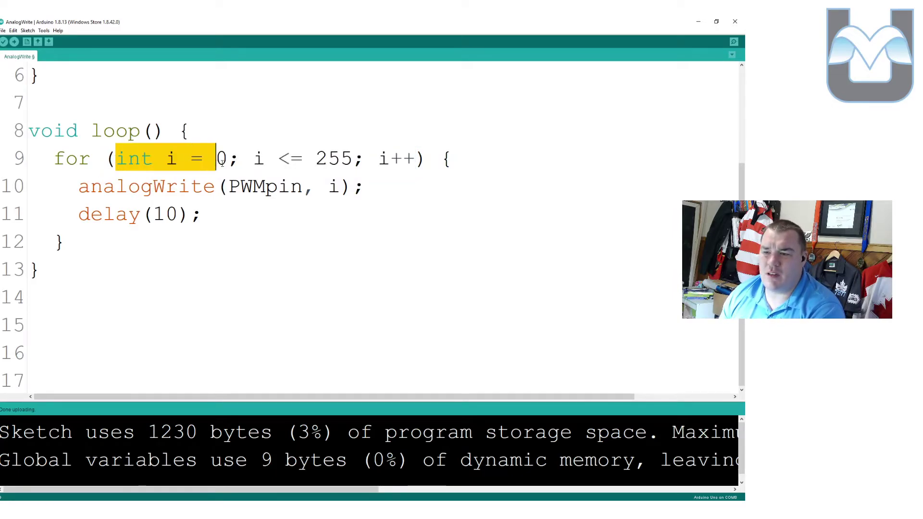
{"action": "left_click_drag", "start_coordinate": [165, 159], "coordinate": [178, 159]}
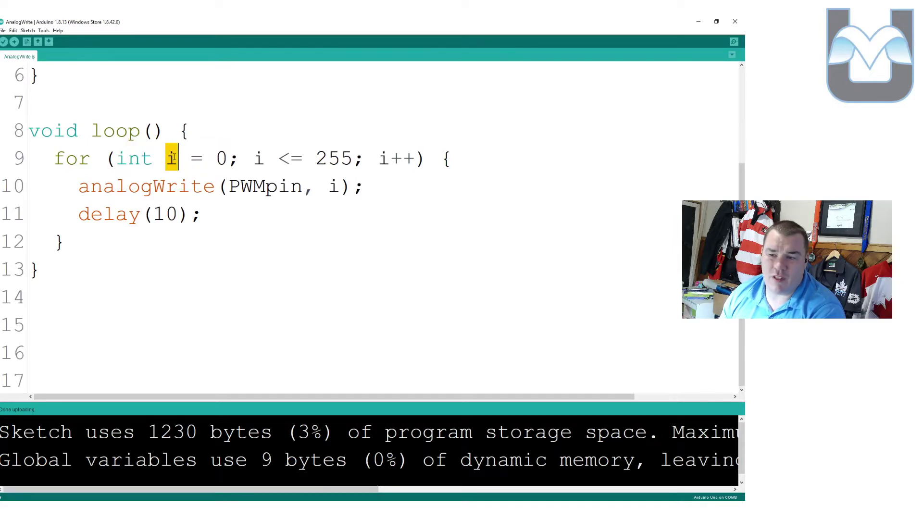
- Highlight the counter's int type, the starting value 0 and the condition i <= 255
{"action": "left_click_drag", "start_coordinate": [116, 159], "coordinate": [154, 159]}
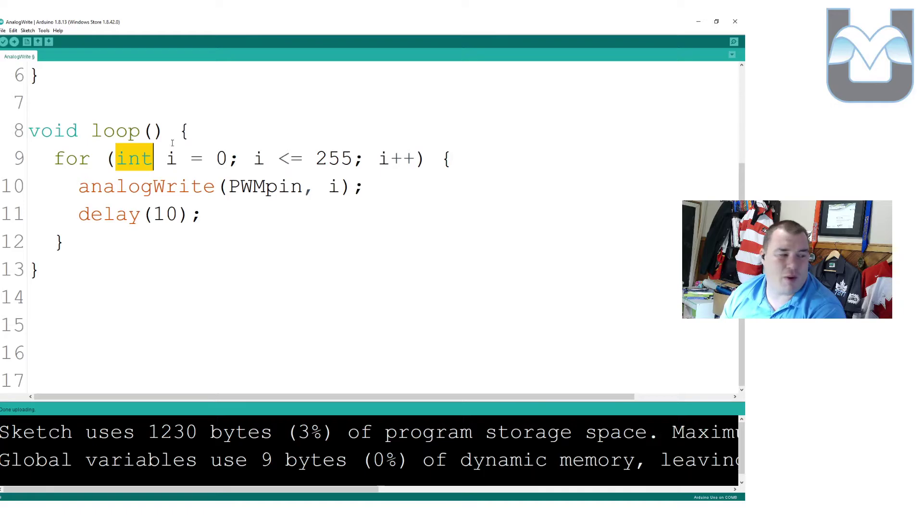
{"action": "left_click", "coordinate": [154, 174]}
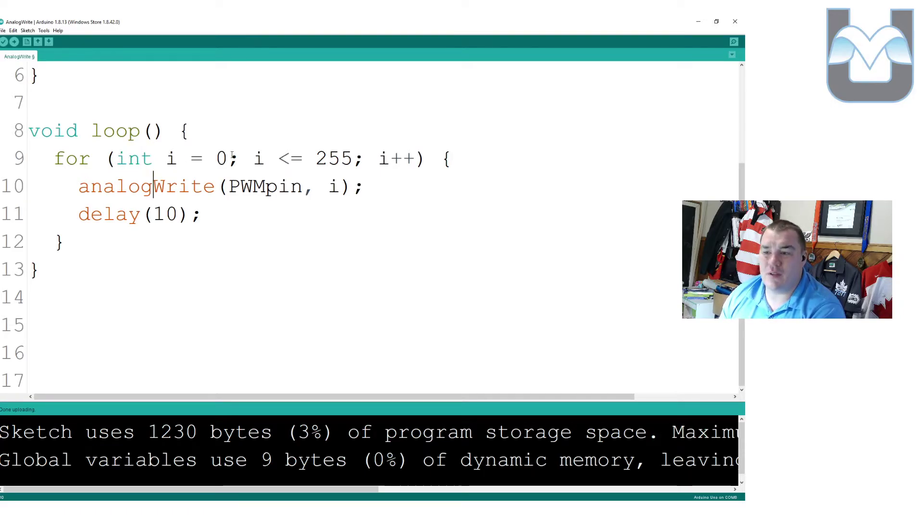
{"action": "left_click_drag", "start_coordinate": [229, 159], "coordinate": [117, 159]}
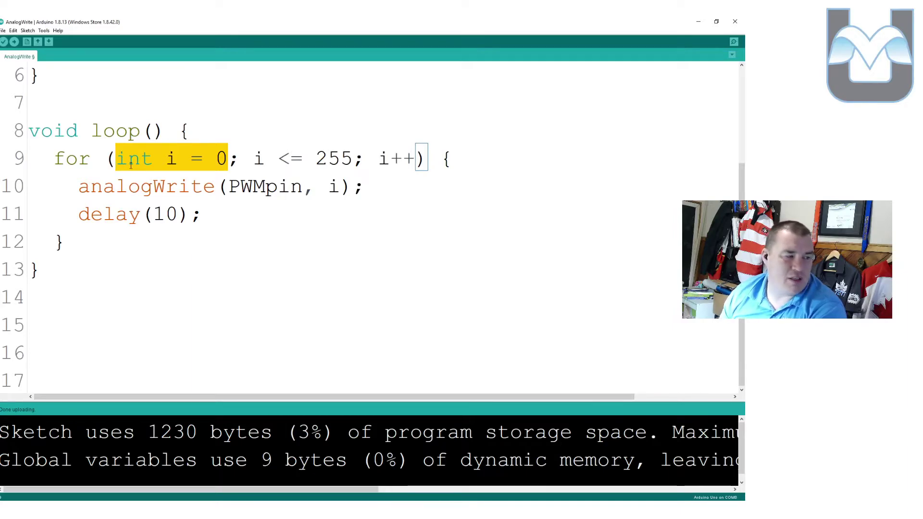
{"action": "left_click", "coordinate": [204, 158]}
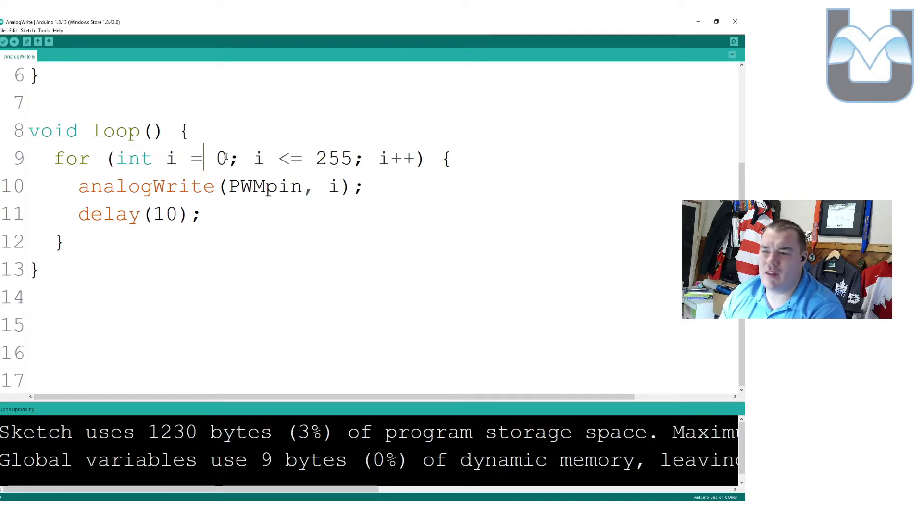
{"action": "left_click_drag", "start_coordinate": [229, 159], "coordinate": [214, 159]}
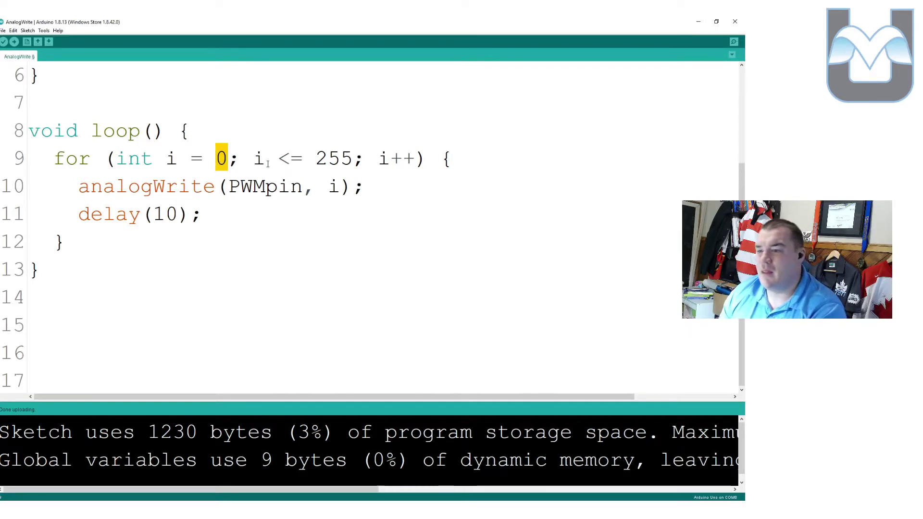
{"action": "left_click_drag", "start_coordinate": [254, 158], "coordinate": [353, 158]}
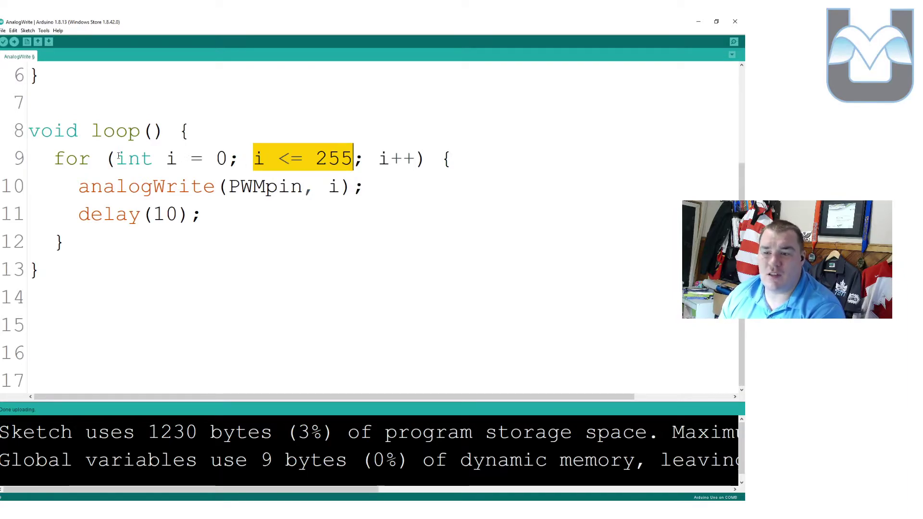
{"action": "left_click_drag", "start_coordinate": [116, 158], "coordinate": [353, 159]}
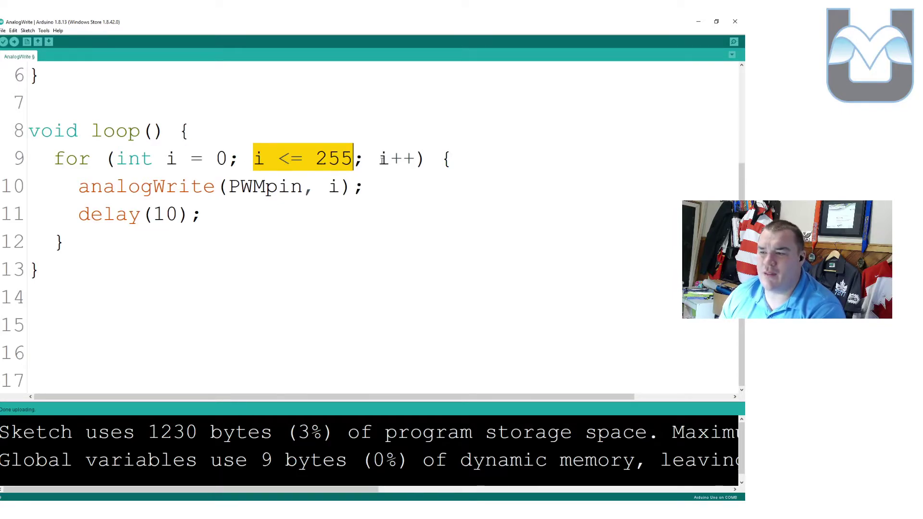
- Highlight the i++ increment, delete its ++, and add blank lines after the loop
{"action": "left_click_drag", "start_coordinate": [380, 159], "coordinate": [416, 159]}
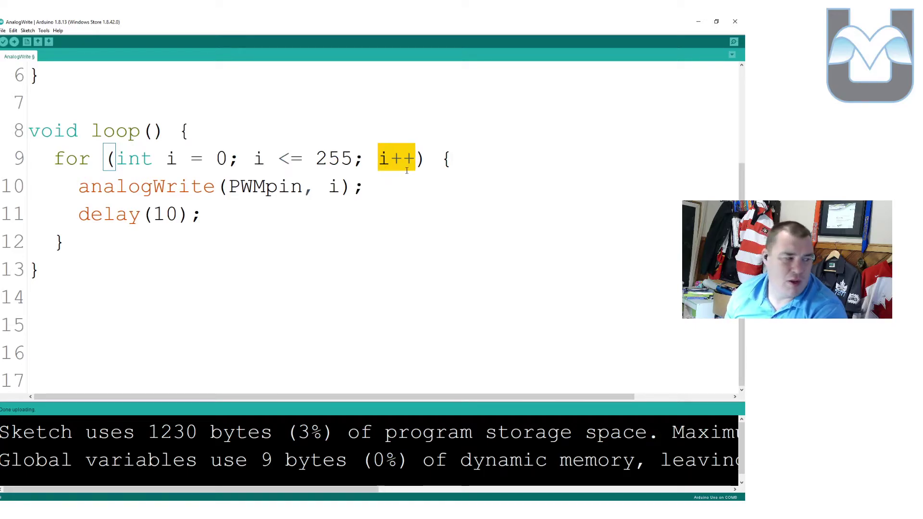
{"action": "key", "text": "Left"}
{"action": "key", "text": "Right"}
{"action": "key", "text": "Right"}
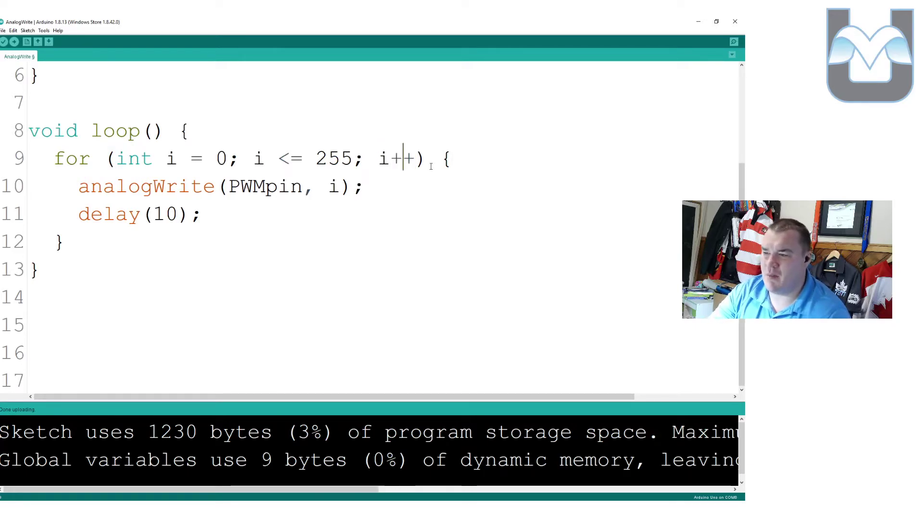
{"action": "key", "text": "Right"}
{"action": "key", "text": "BackSpace"}
{"action": "key", "text": "BackSpace"}
{"action": "type", "text": "="}
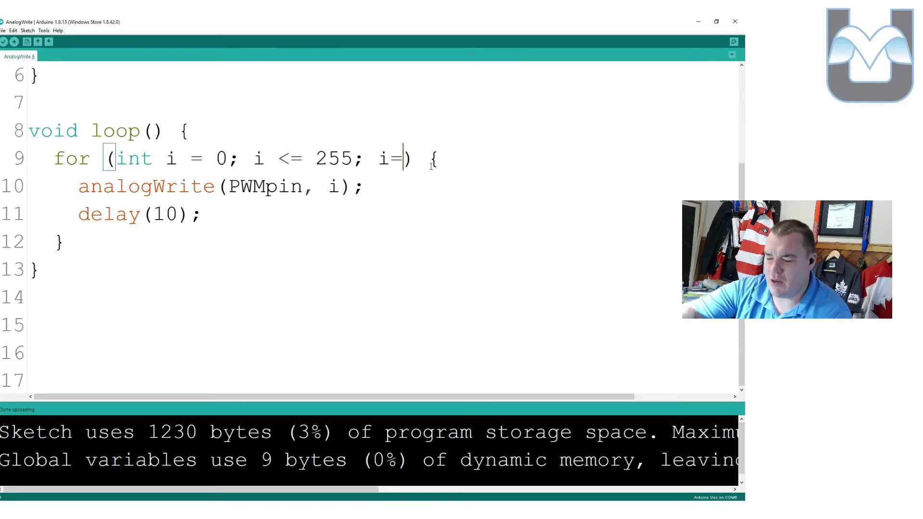
{"action": "type", "text": "i"}
{"action": "type", "text": "+1"}
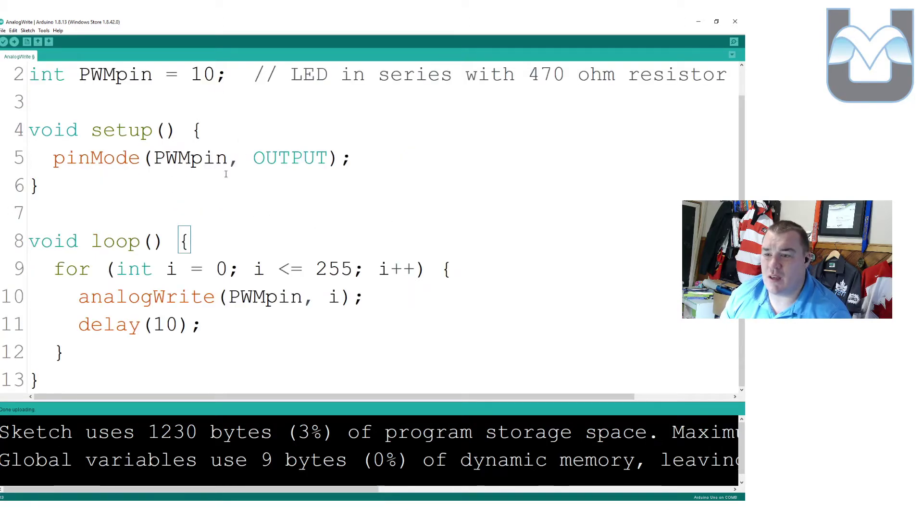
{"action": "key", "text": "Return"}
{"action": "key", "text": "Return"}
{"action": "key", "text": "Return"}
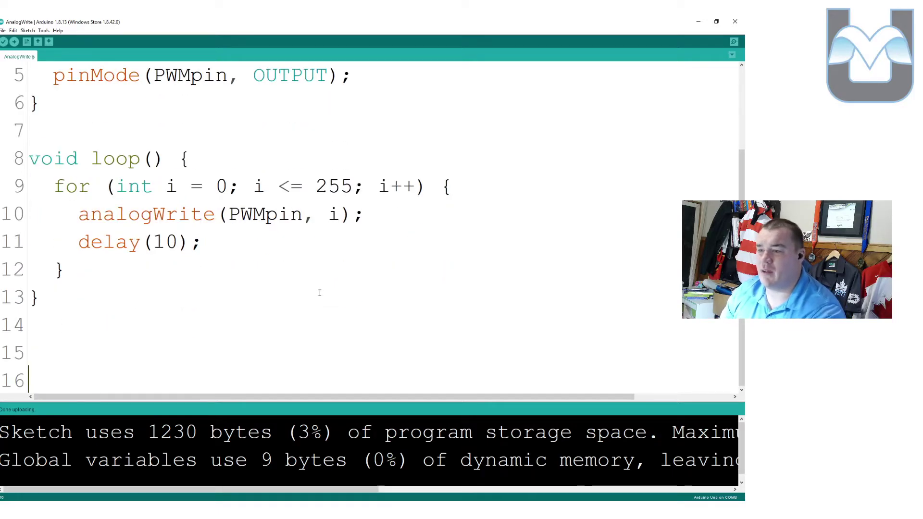
{"action": "key", "text": "Return"}
- Highlight the i++ increment, the header through the condition, and the two loop-body statements
{"action": "left_click_drag", "start_coordinate": [380, 160], "coordinate": [418, 162]}
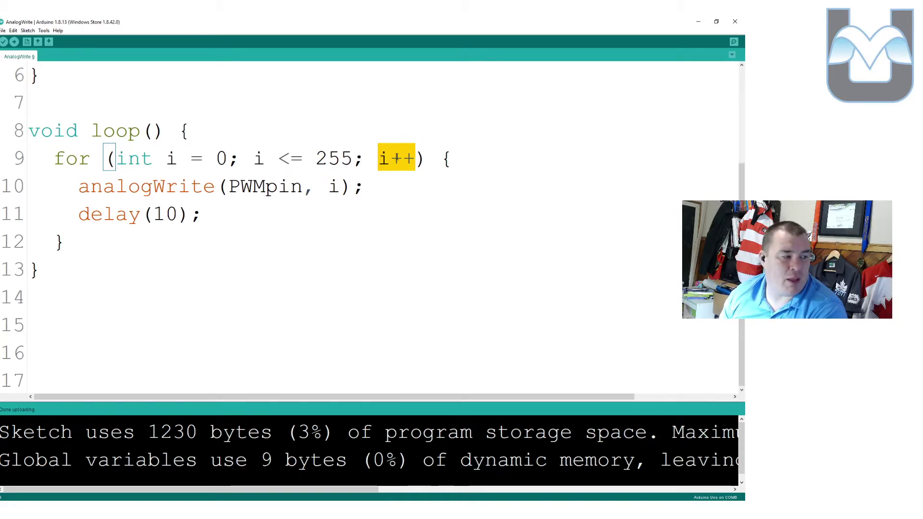
{"action": "left_click", "coordinate": [389, 159]}
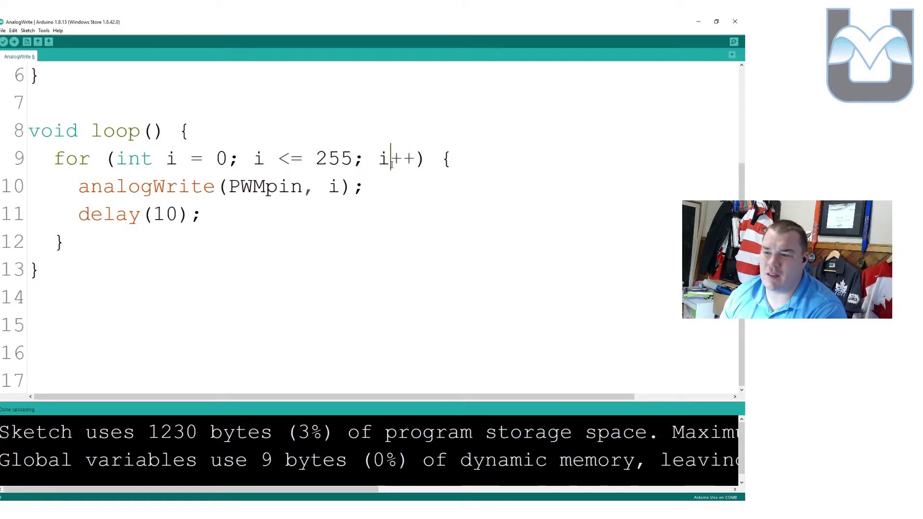
{"action": "left_click_drag", "start_coordinate": [115, 159], "coordinate": [354, 159]}
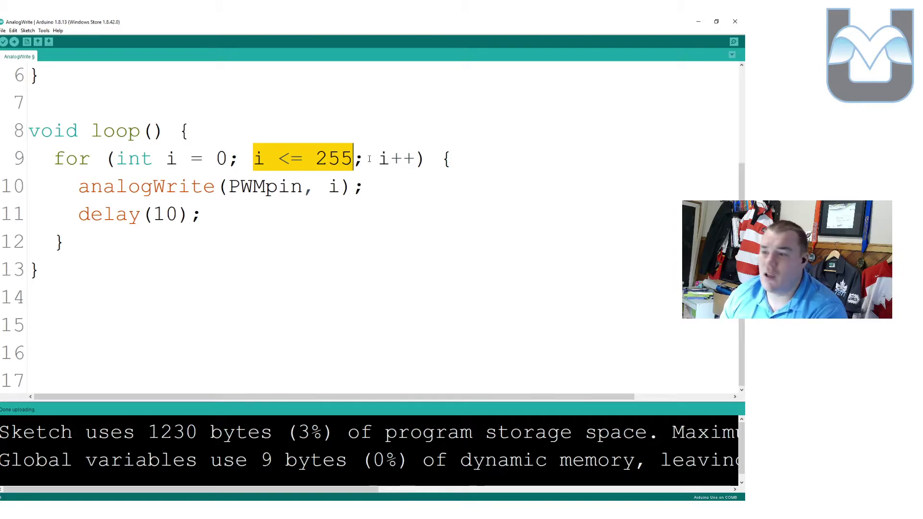
{"action": "left_click_drag", "start_coordinate": [378, 159], "coordinate": [418, 159]}
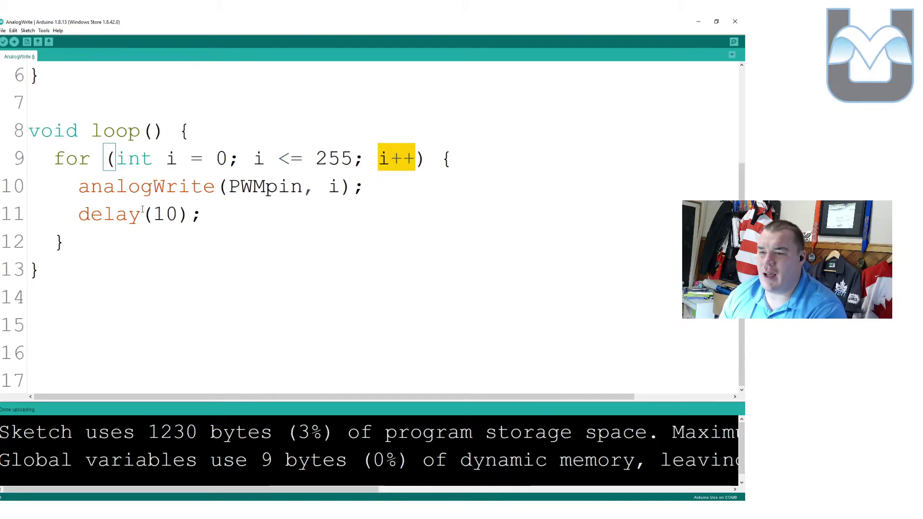
{"action": "left_click_drag", "start_coordinate": [65, 186], "coordinate": [268, 212]}
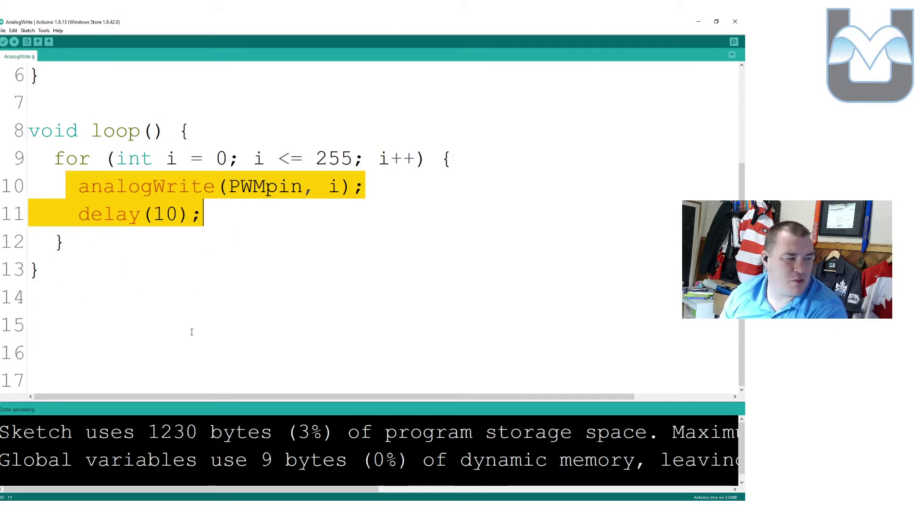
- Highlight the analogWrite name and its PWMpin and i arguments on line 10
{"action": "left_click", "coordinate": [80, 186]}
{"action": "left_click_drag", "start_coordinate": [80, 189], "coordinate": [216, 192]}
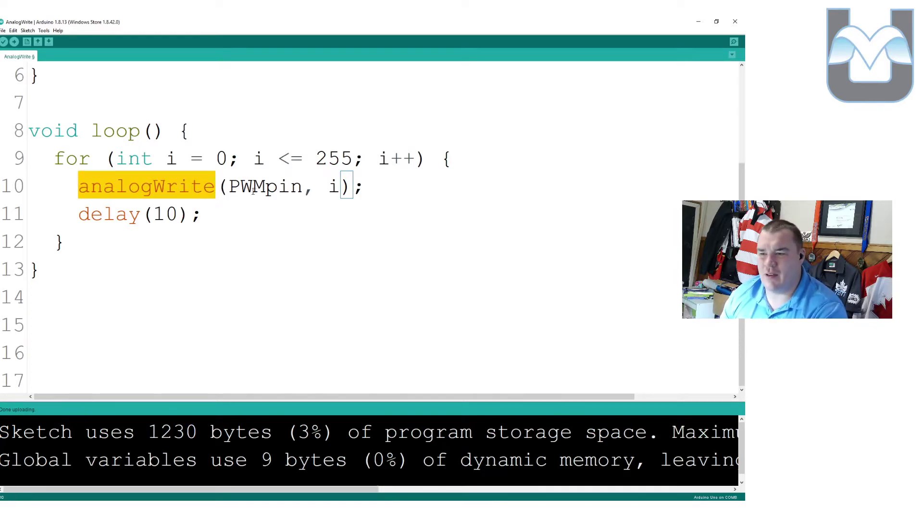
{"action": "left_click_drag", "start_coordinate": [229, 189], "coordinate": [304, 189]}
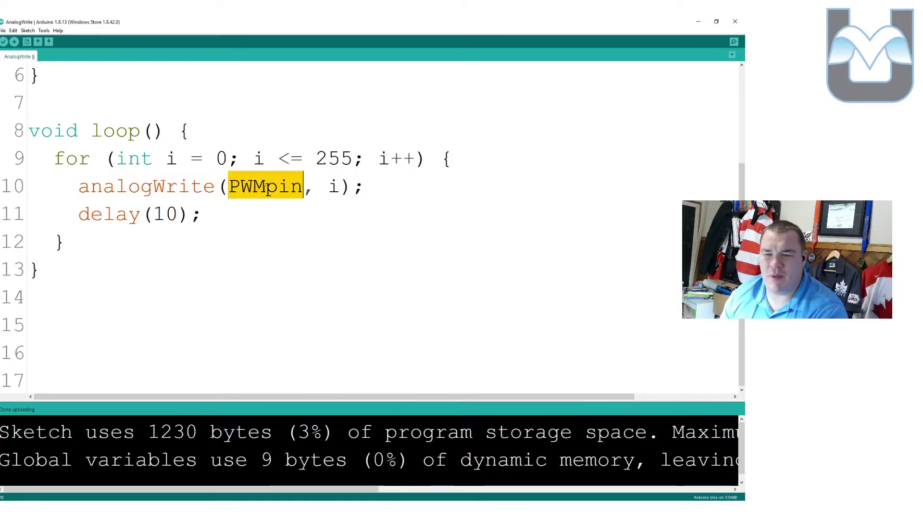
{"action": "scroll", "coordinate": [264, 186], "scroll_direction": "up", "scroll_amount": 1}
{"action": "scroll", "coordinate": [228, 149], "scroll_direction": "up", "scroll_amount": 1}
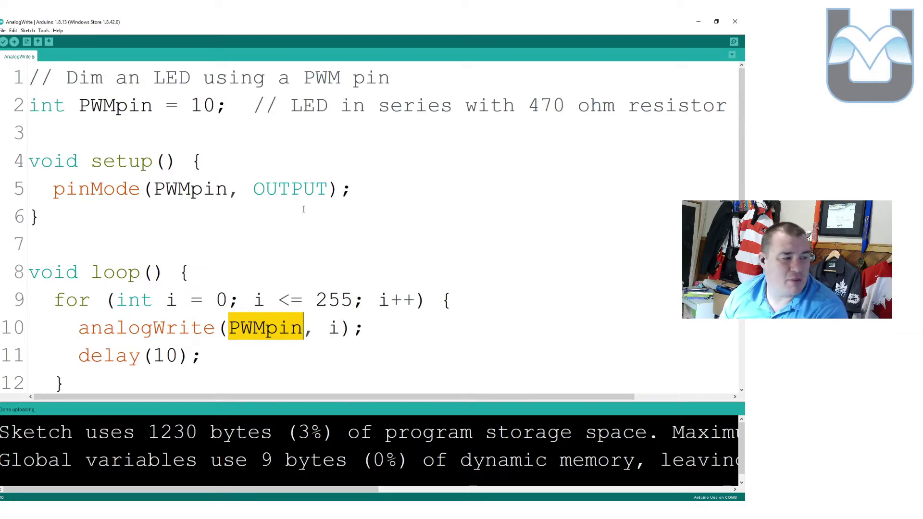
{"action": "scroll", "coordinate": [303, 208], "scroll_direction": "down", "scroll_amount": 2}
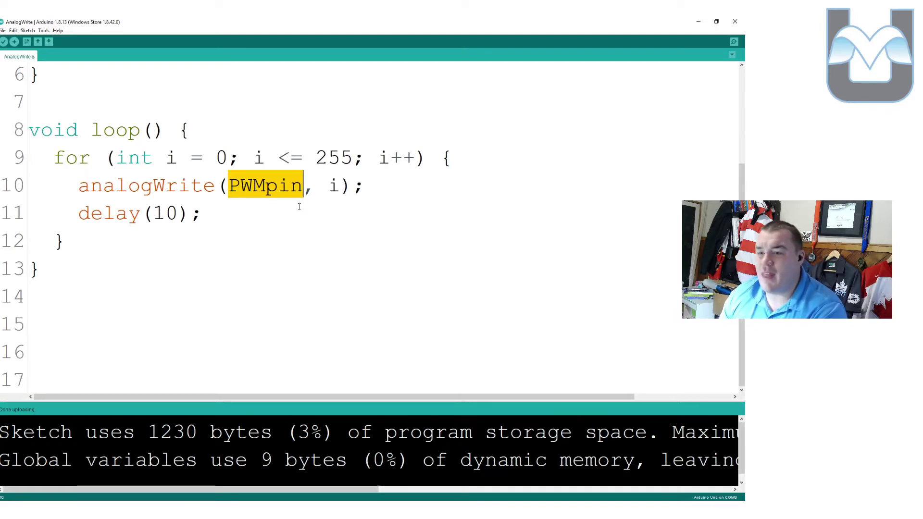
{"action": "double_click", "coordinate": [334, 186]}
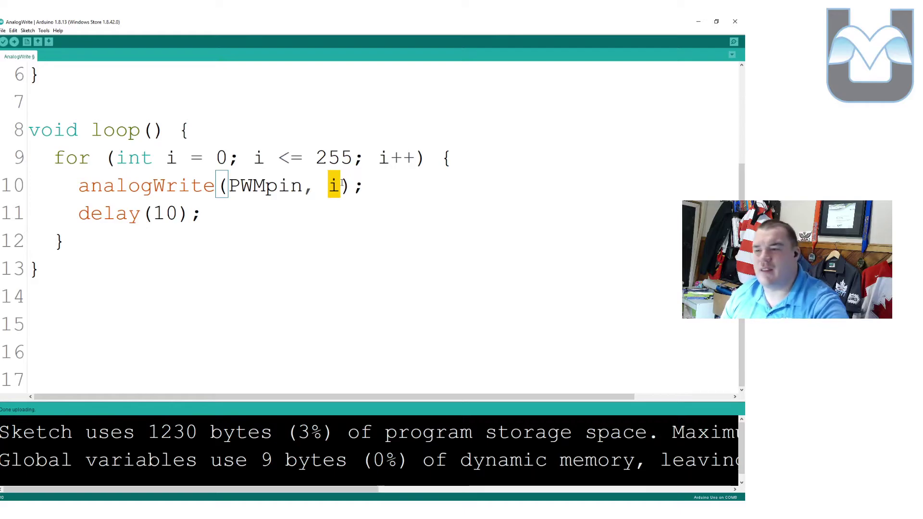
{"action": "left_click", "coordinate": [341, 186]}
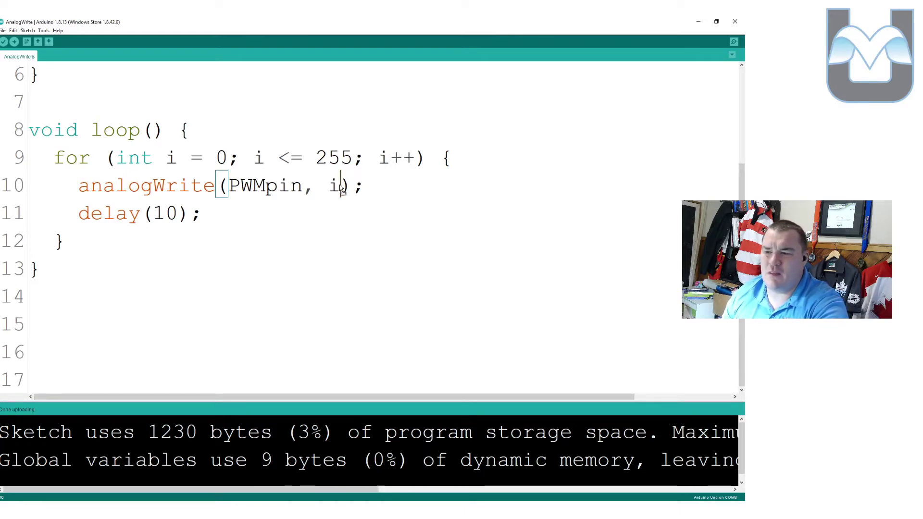
{"action": "left_click", "coordinate": [153, 185]}
{"action": "left_click_drag", "start_coordinate": [74, 185], "coordinate": [215, 185]}
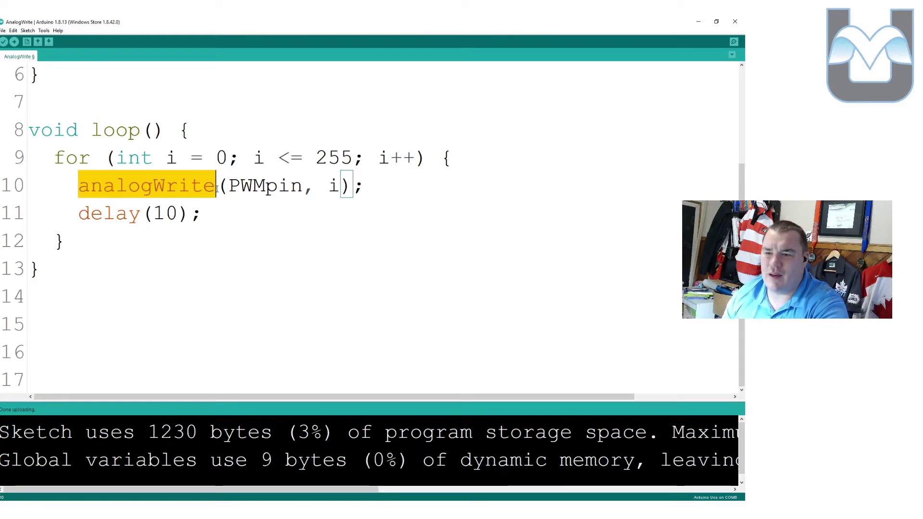
{"action": "left_click", "coordinate": [179, 186]}
- Look up analogWrite in the reference and mark its value parameter's 0–255 range
{"action": "right_click", "coordinate": [209, 186]}
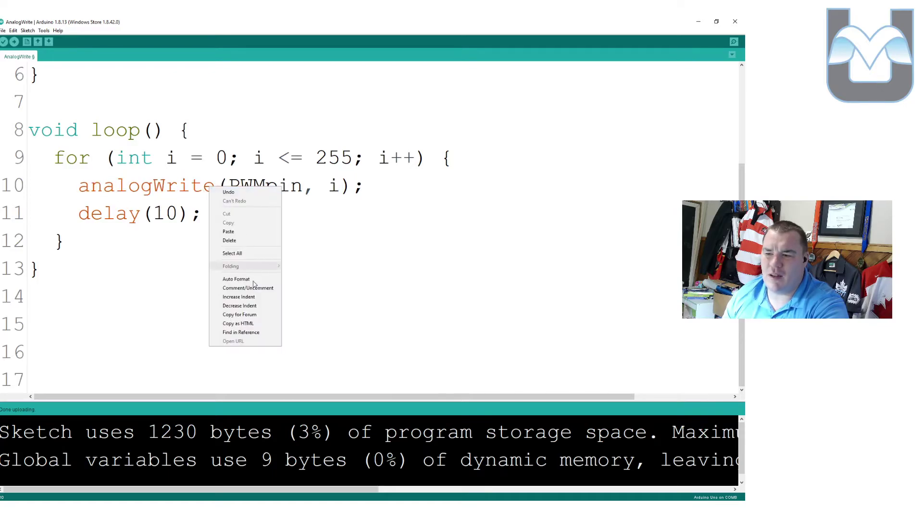
{"action": "left_click", "coordinate": [246, 335]}
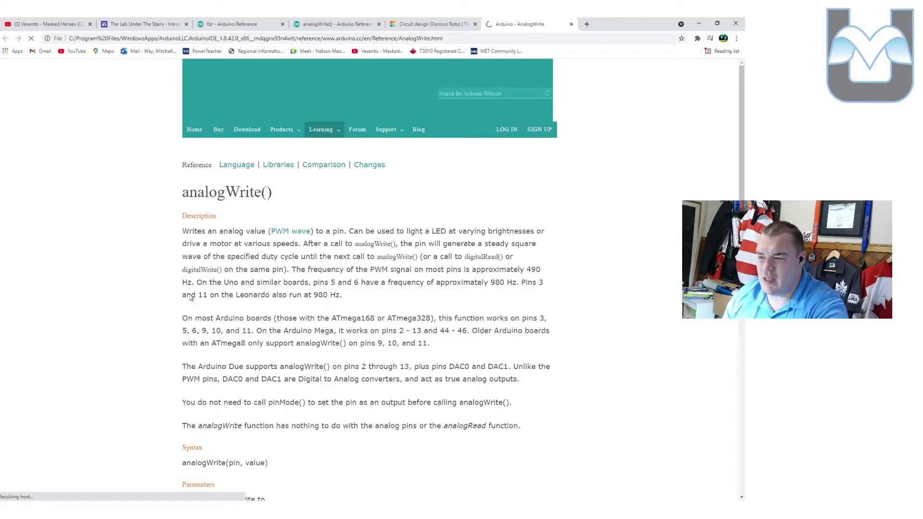
{"action": "scroll", "coordinate": [190, 297], "scroll_direction": "down", "scroll_amount": 2}
{"action": "scroll", "coordinate": [191, 298], "scroll_direction": "down", "scroll_amount": 1}
{"action": "scroll", "coordinate": [191, 298], "scroll_direction": "down", "scroll_amount": 2}
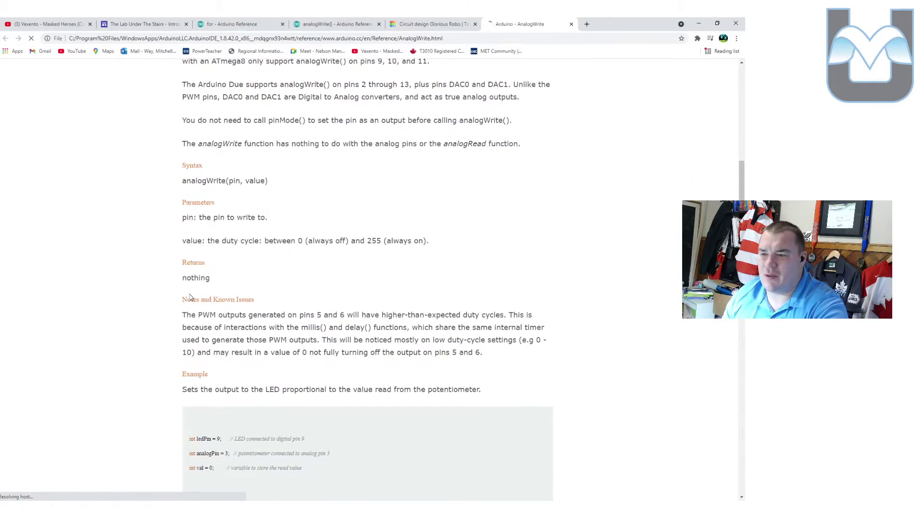
{"action": "scroll", "coordinate": [190, 297], "scroll_direction": "down", "scroll_amount": 1}
{"action": "scroll", "coordinate": [190, 298], "scroll_direction": "down", "scroll_amount": 1}
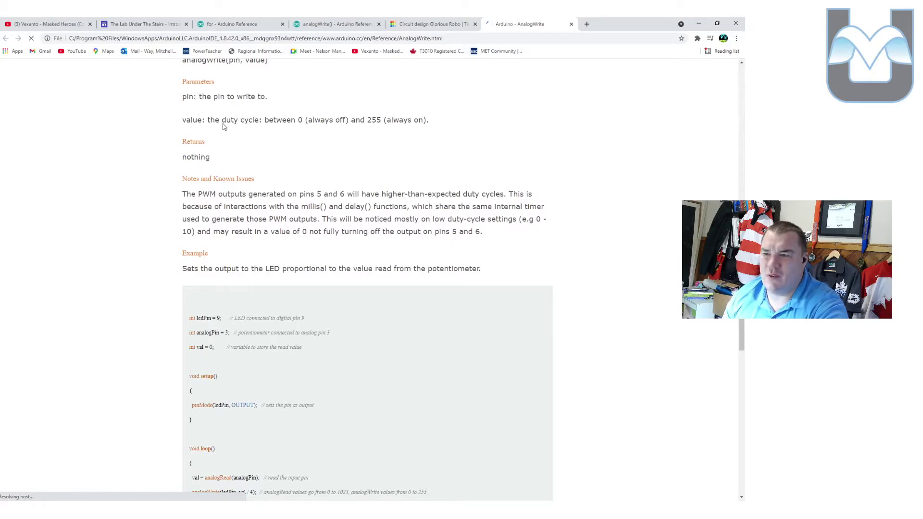
{"action": "left_click_drag", "start_coordinate": [208, 123], "coordinate": [437, 123]}
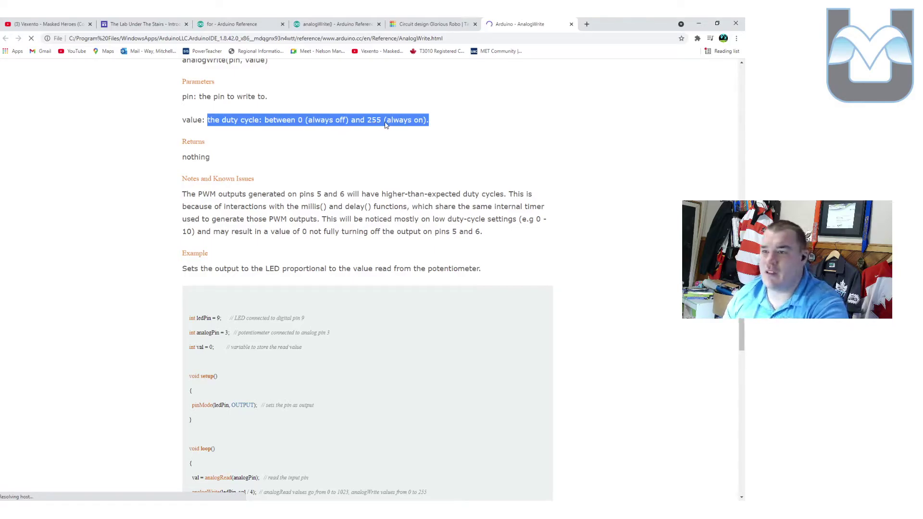
{"action": "left_click", "coordinate": [340, 136]}
- Change the loop delay from 10 to 50 and copy the entire sketch
{"action": "left_click", "coordinate": [35, 288]}
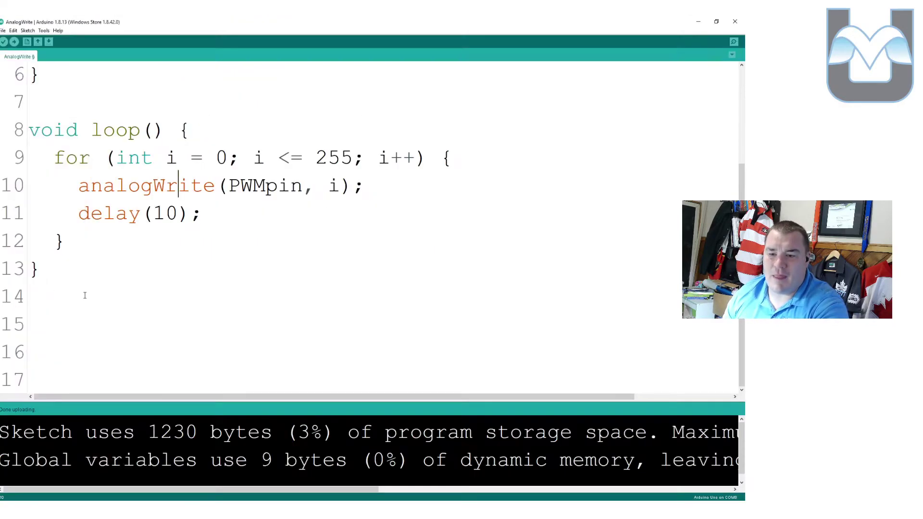
{"action": "left_click", "coordinate": [341, 186]}
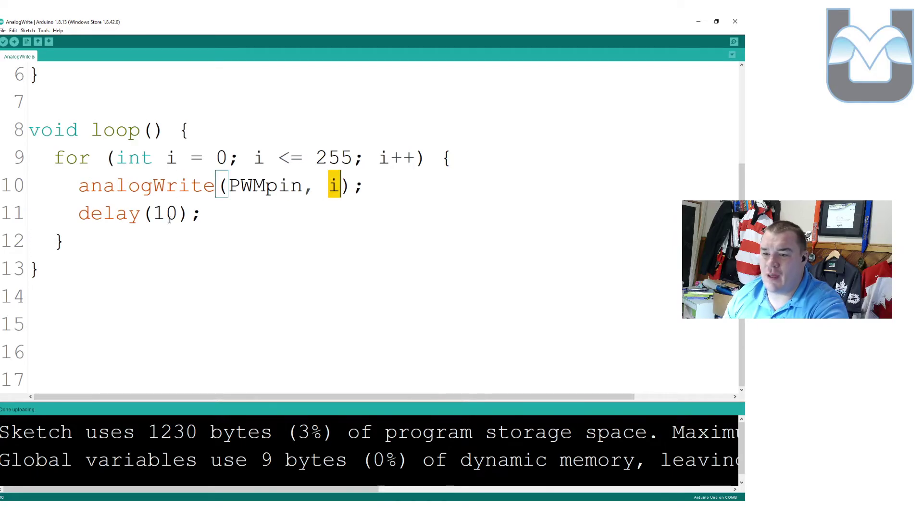
{"action": "mouse_move", "coordinate": [78, 214]}
{"action": "left_mouse_down"}
{"action": "mouse_move", "coordinate": [205, 214]}
{"action": "mouse_move", "coordinate": [181, 214]}
{"action": "left_mouse_up"}
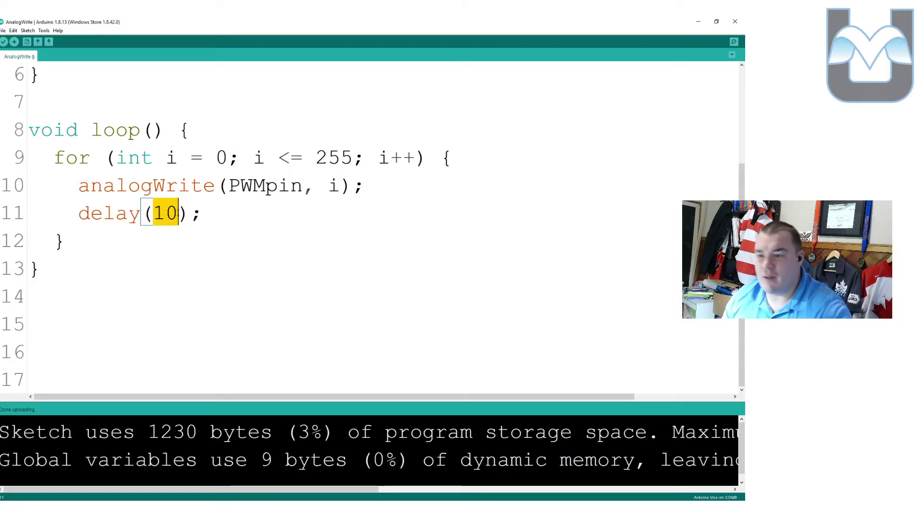
{"action": "type", "text": "50"}
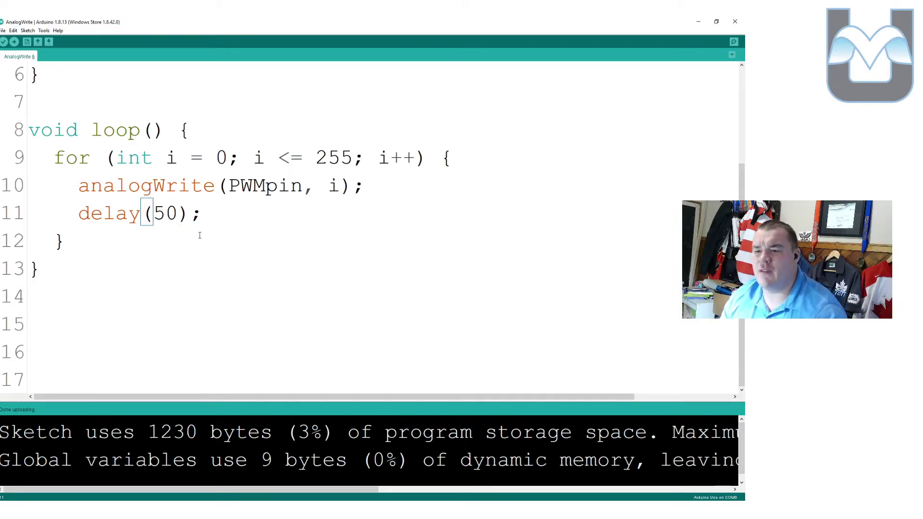
{"action": "key", "text": "ctrl+a"}
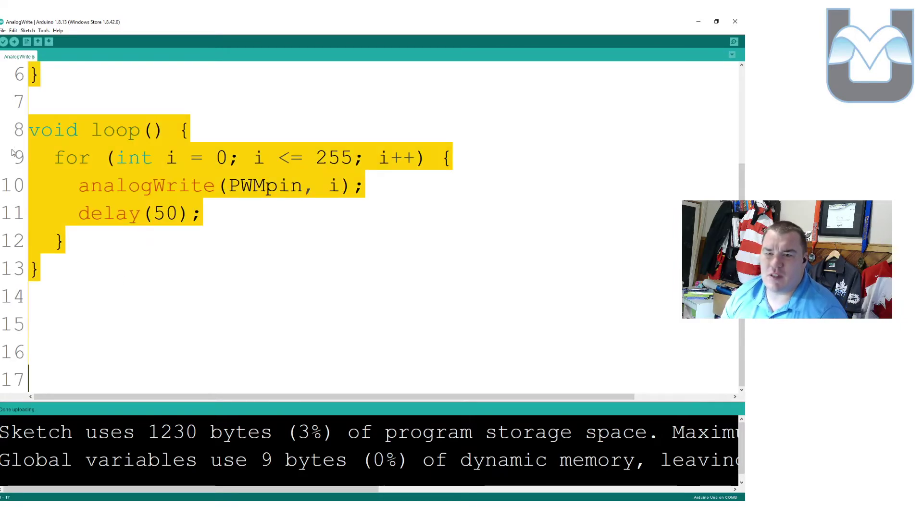
{"action": "key", "text": "alt+Tab"}
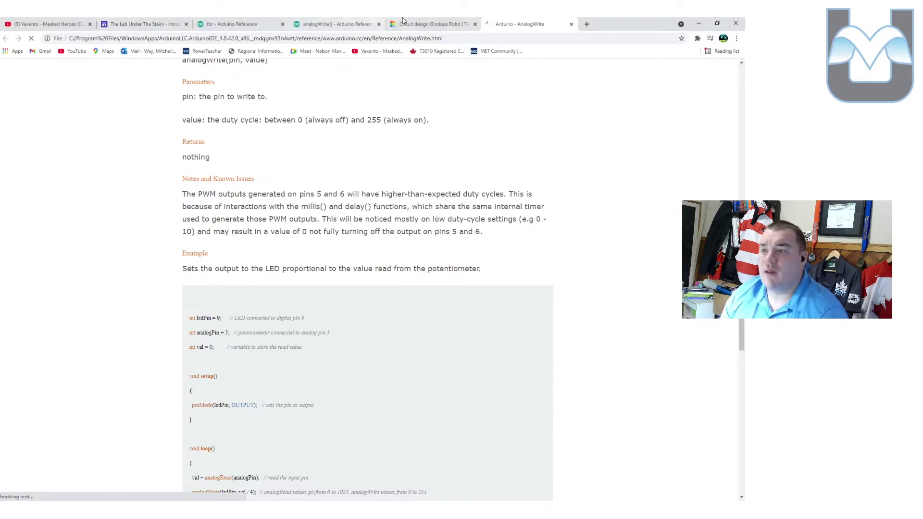
- Paste the sketch into the Glorious Robo code editor with PWMpin 5, then start and stop the simulation
{"action": "left_click", "coordinate": [433, 24]}
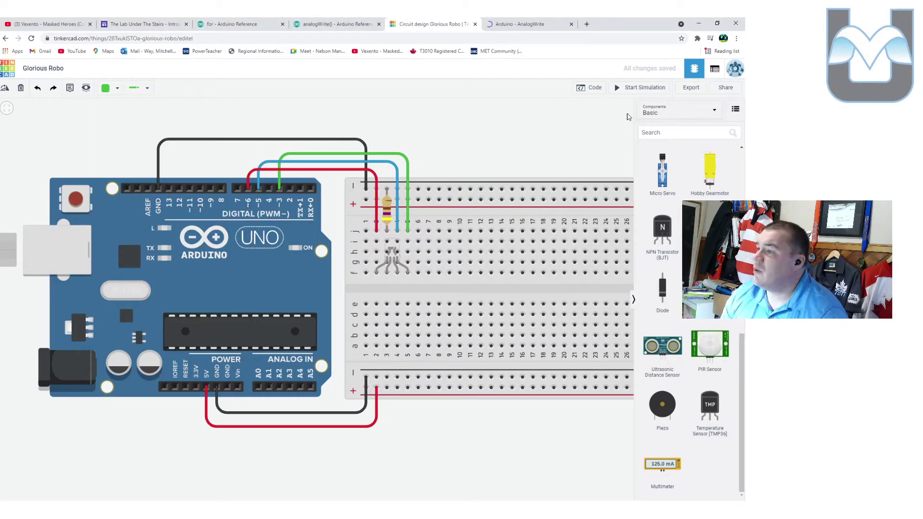
{"action": "left_click", "coordinate": [594, 87]}
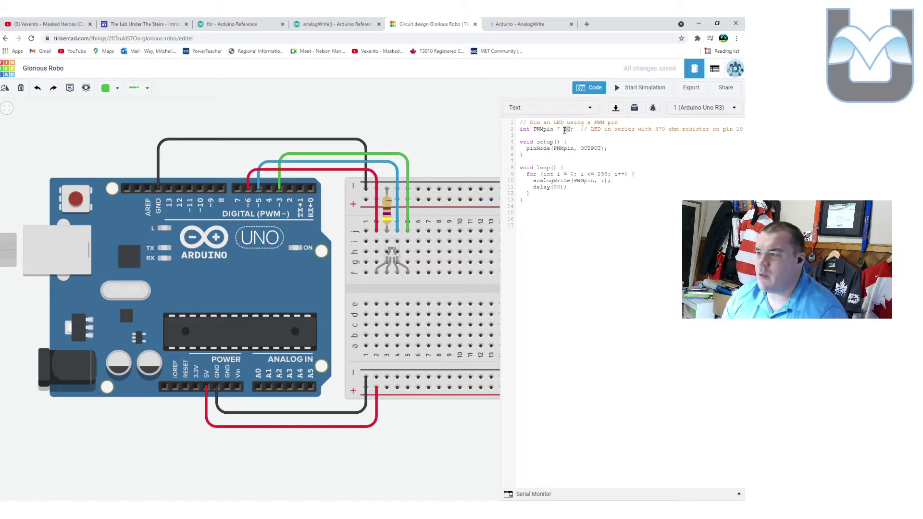
{"action": "type", "text": "5"}
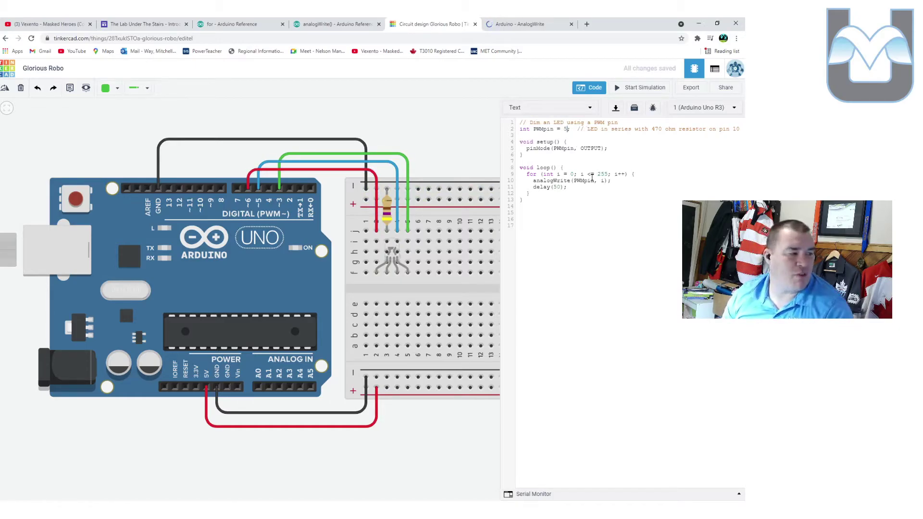
{"action": "left_click", "coordinate": [635, 87]}
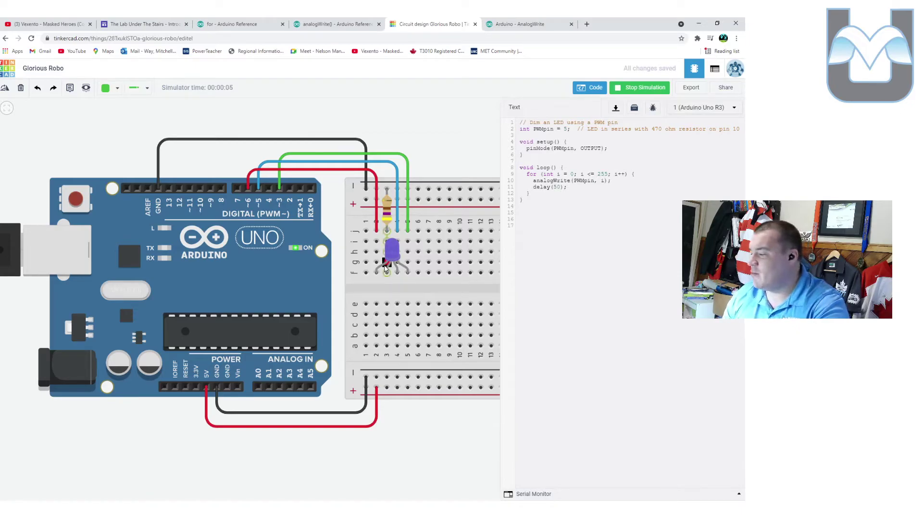
{"action": "left_click", "coordinate": [642, 87]}
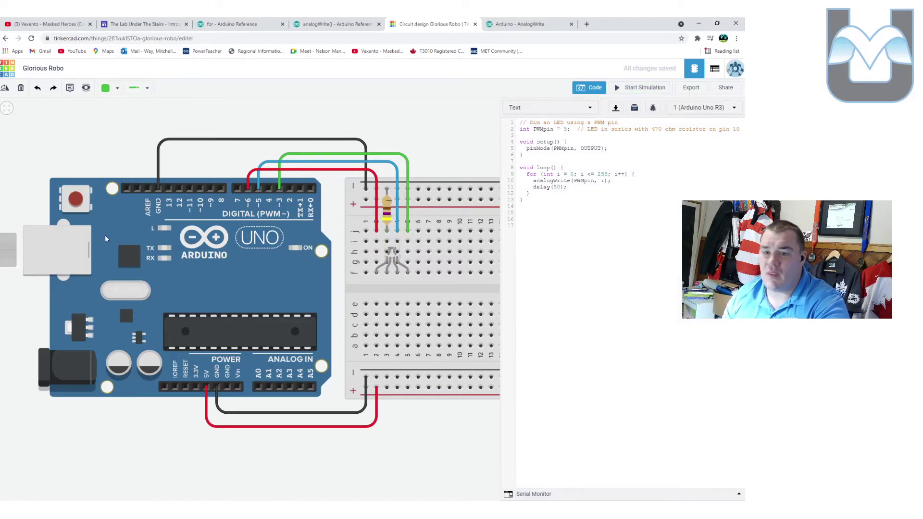
{"action": "mouse_move", "coordinate": [40, 229]}
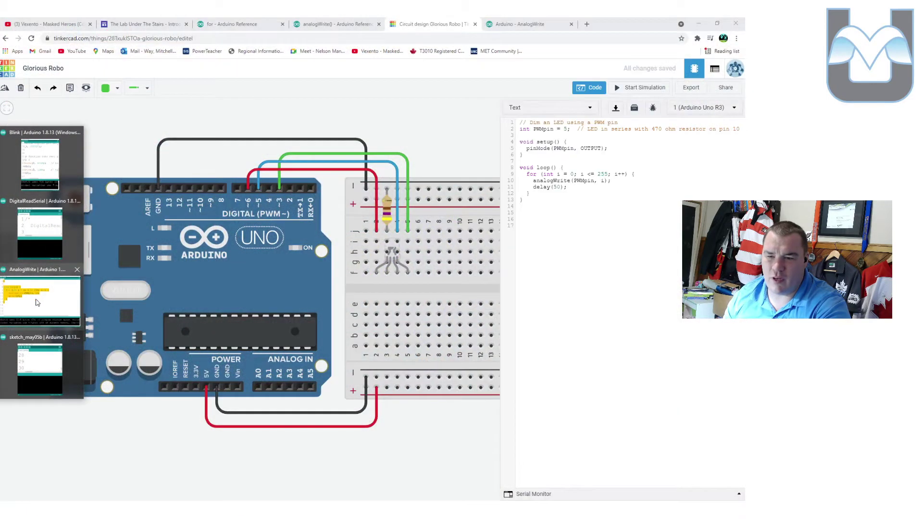
- Bring the AnalogWrite sketch window forward and auto-format its code
{"action": "left_click", "coordinate": [39, 299]}
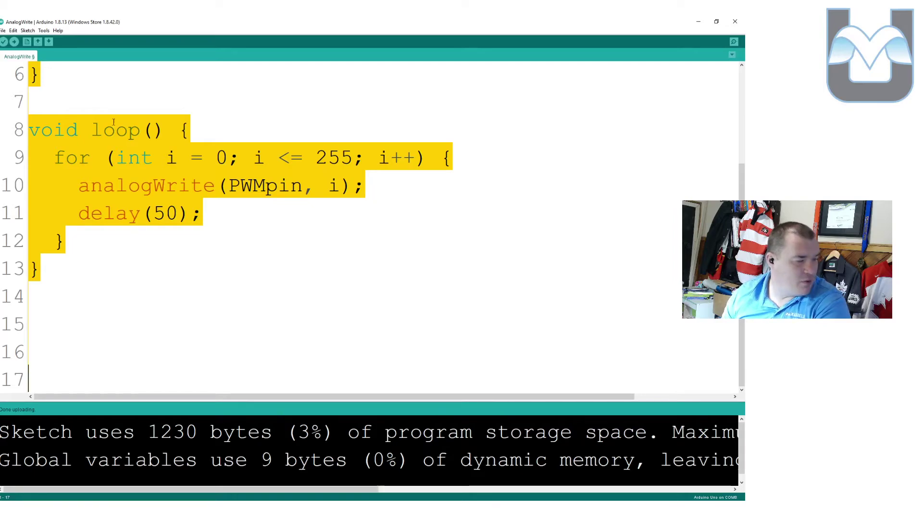
{"action": "left_click", "coordinate": [44, 32]}
{"action": "left_click", "coordinate": [37, 32]}
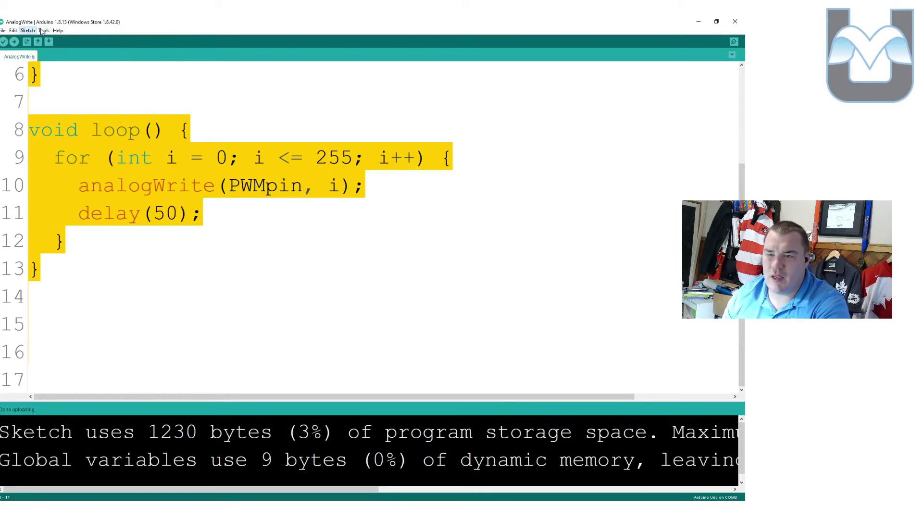
{"action": "left_click", "coordinate": [38, 33]}
{"action": "left_click", "coordinate": [90, 213]}
{"action": "scroll", "coordinate": [90, 214], "scroll_direction": "up", "scroll_amount": 2}
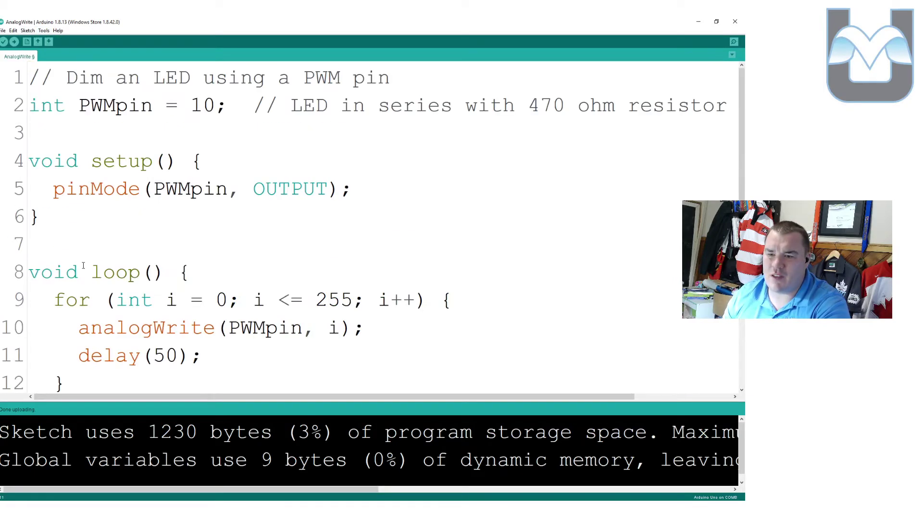
{"action": "left_click", "coordinate": [44, 31]}
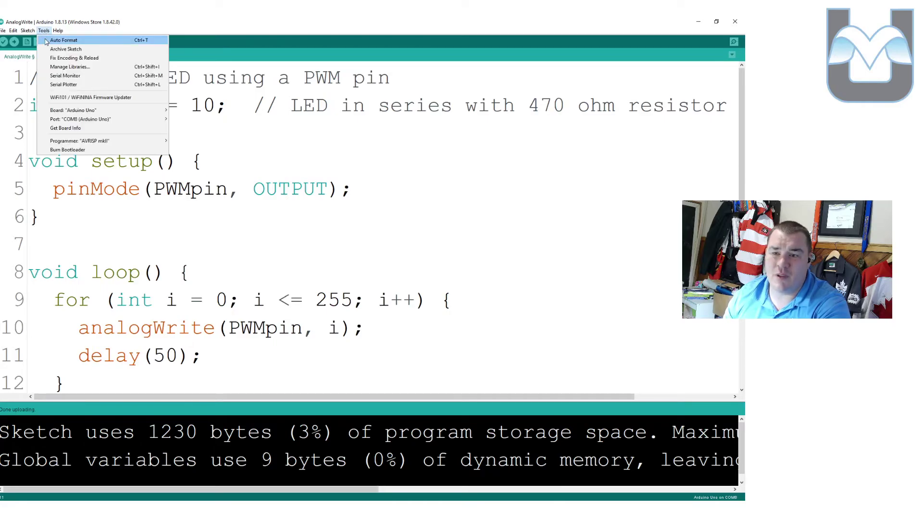
{"action": "left_click", "coordinate": [63, 40]}
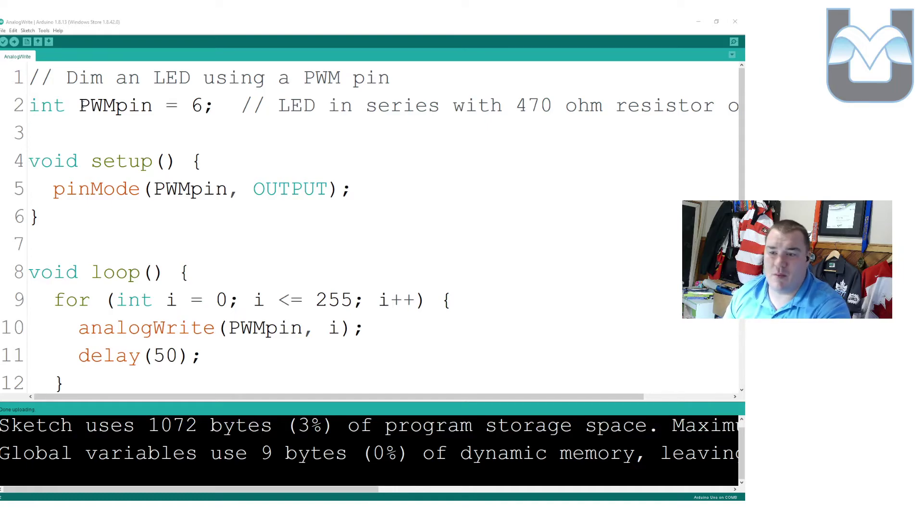
- Rename the pin variable from redpin to redPin and select the name
{"action": "left_click_drag", "start_coordinate": [77, 105], "coordinate": [117, 106]}
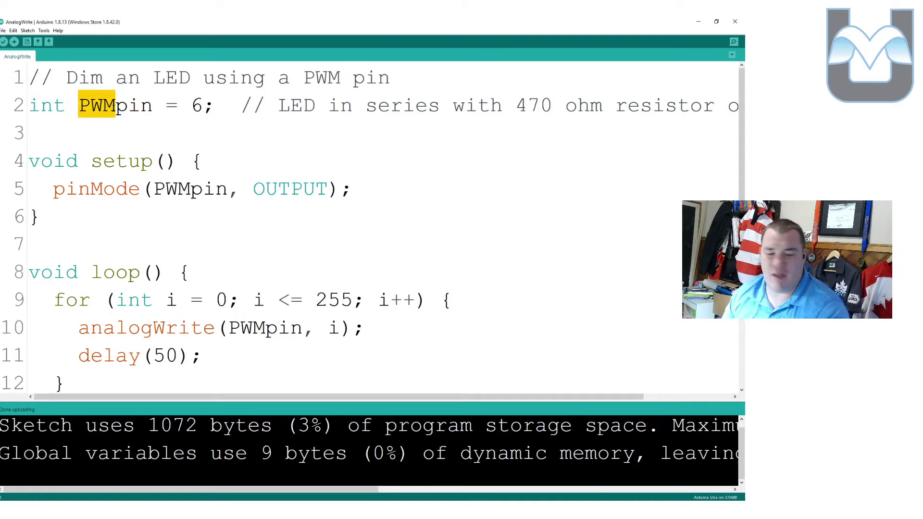
{"action": "type", "text": "red"}
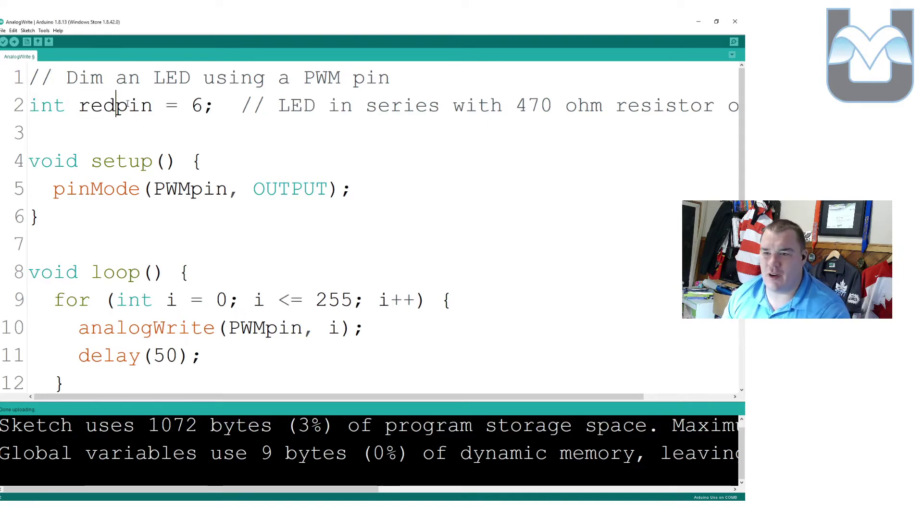
{"action": "key", "text": "Delete"}
{"action": "type", "text": "P"}
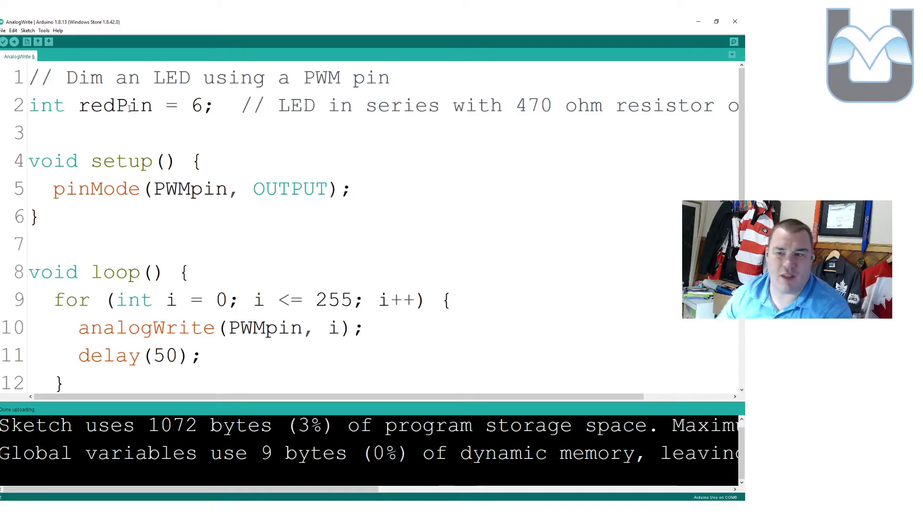
{"action": "key", "text": "ctrl+Left"}
{"action": "key", "text": "shift+Right"}
{"action": "key", "text": "shift+Right"}
{"action": "key", "text": "shift+Right"}
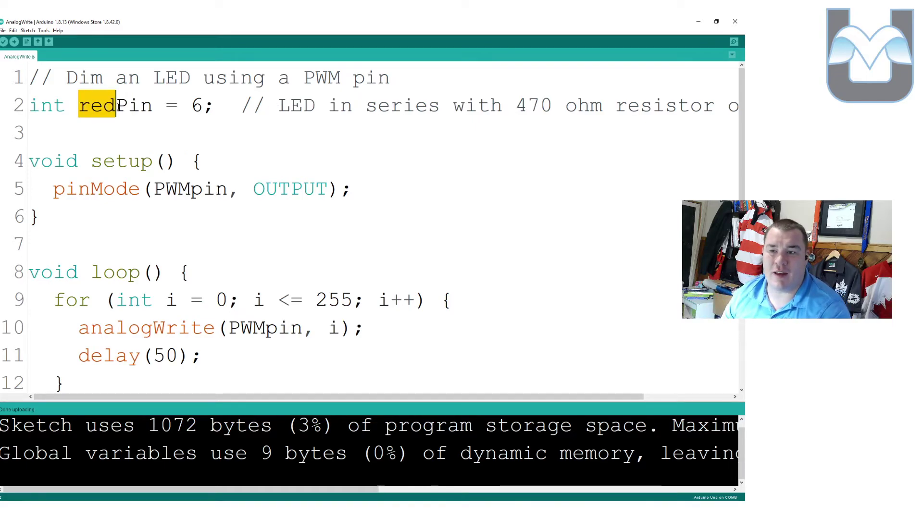
{"action": "key", "text": "Right"}
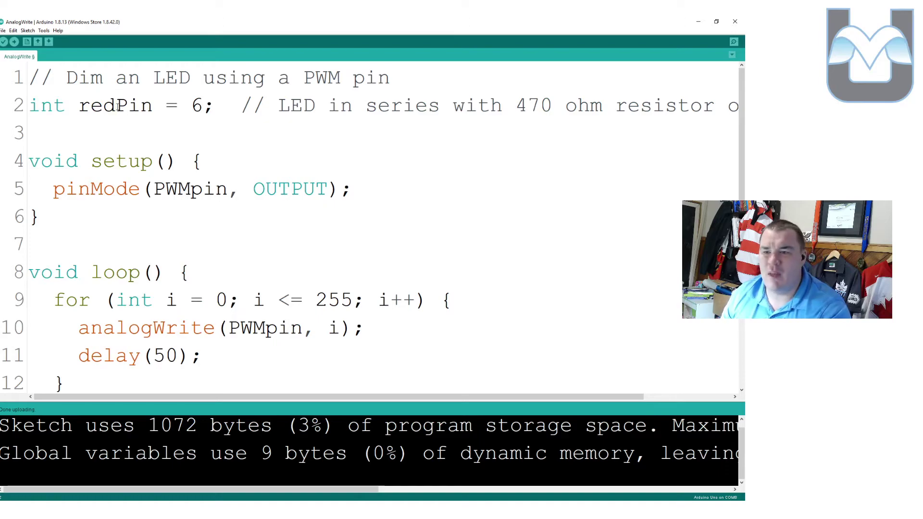
{"action": "key", "text": "shift+Right"}
{"action": "key", "text": "shift+Right"}
{"action": "key", "text": "shift+Right"}
{"action": "key", "text": "ctrl+Left"}
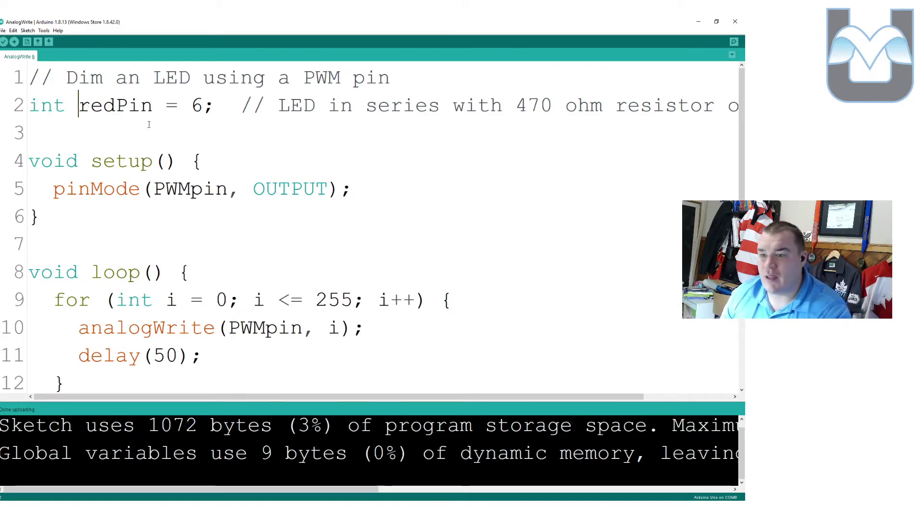
{"action": "key", "text": "ctrl+shift+Right"}
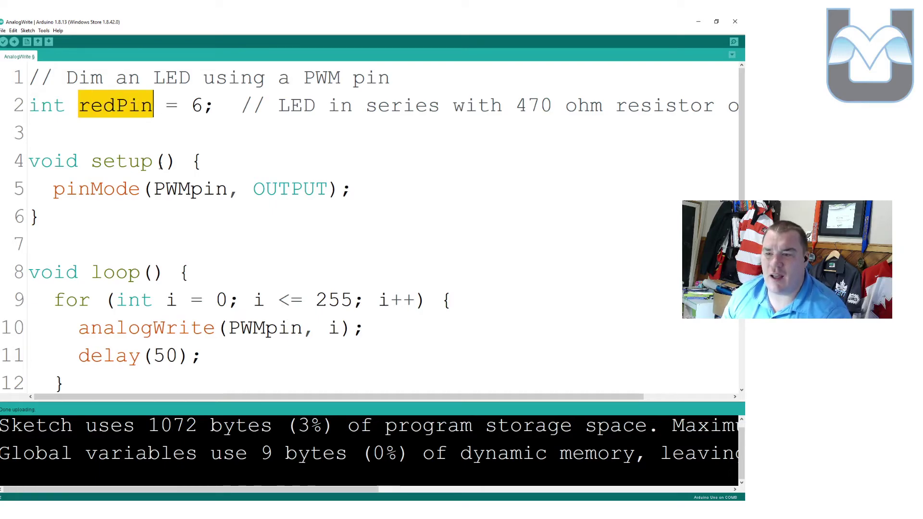
- Replace PWMpin with redPin in the pinMode and analogWrite calls
{"action": "key", "text": "ctrl+c"}
{"action": "left_click", "coordinate": [153, 189]}
{"action": "key", "text": "ctrl+shift+Right"}
{"action": "key", "text": "ctrl+v"}
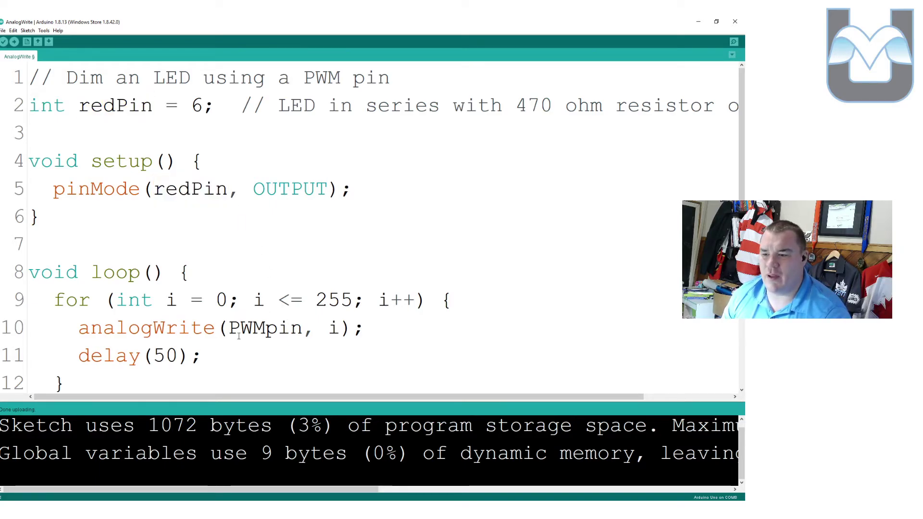
{"action": "left_click", "coordinate": [229, 329]}
{"action": "key", "text": "ctrl+shift+Right"}
{"action": "key", "text": "ctrl+v"}
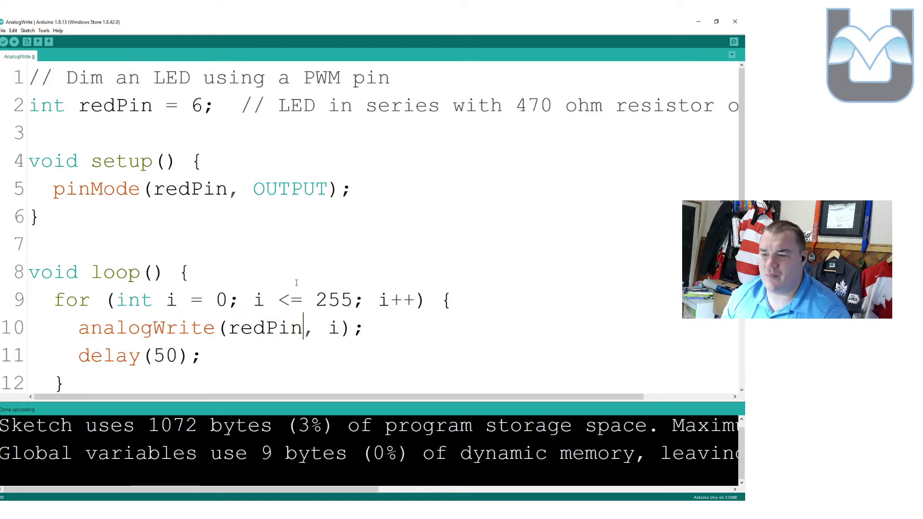
{"action": "key", "text": "Return"}
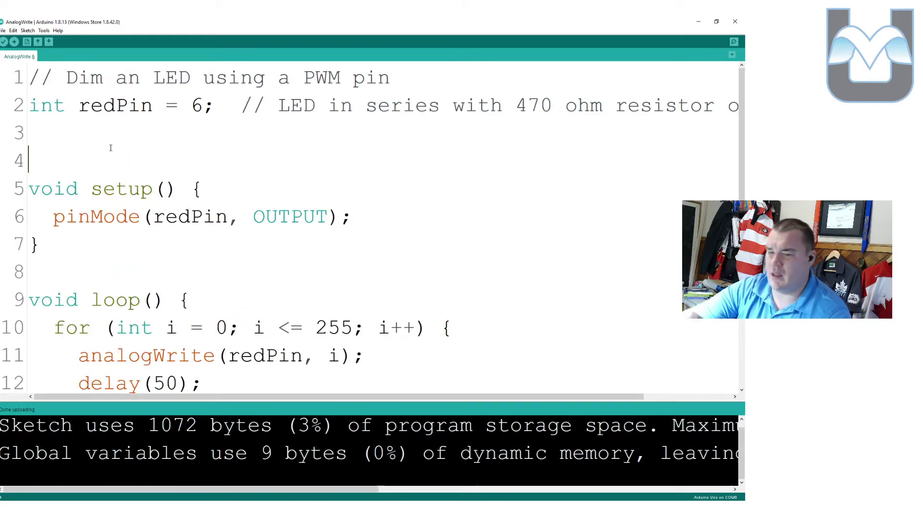
{"action": "key", "text": "Up"}
{"action": "type", "text": "int"}
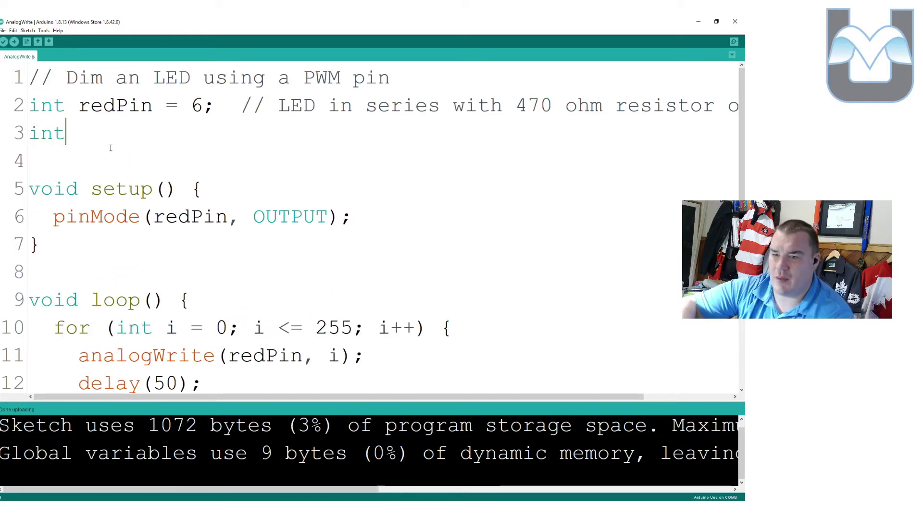
{"action": "key", "text": "BackSpace"}
{"action": "key", "text": "BackSpace"}
{"action": "key", "text": "BackSpace"}
{"action": "key", "text": "Delete"}
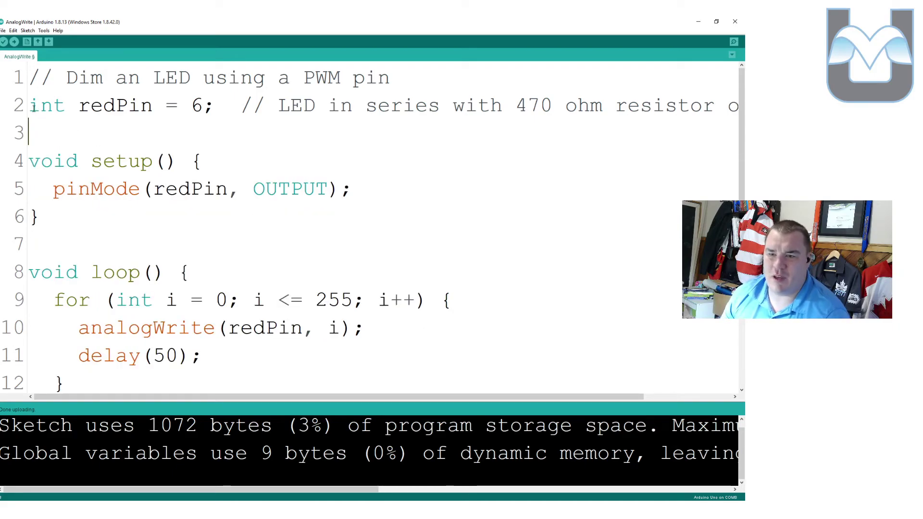
- Duplicate the redPin declaration line twice
{"action": "left_click_drag", "start_coordinate": [32, 106], "coordinate": [133, 138]}
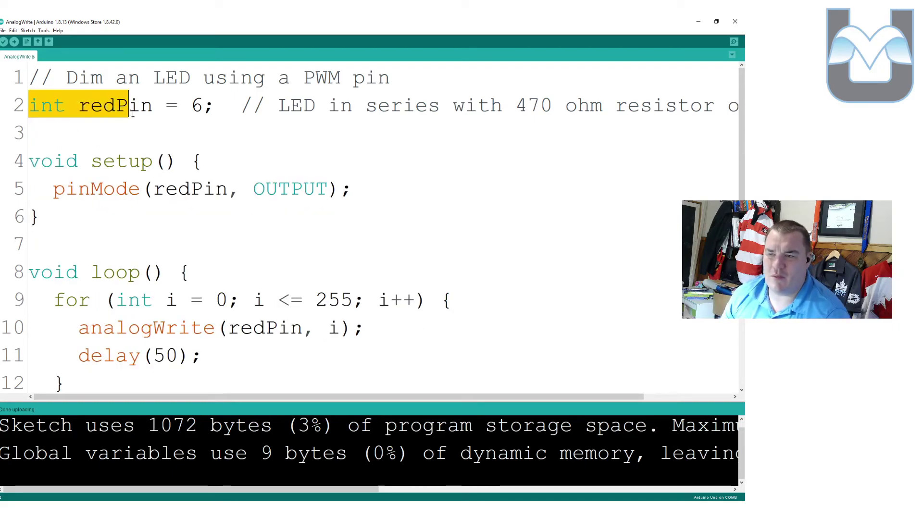
{"action": "key", "text": "ctrl+c"}
{"action": "left_click", "coordinate": [53, 134]}
{"action": "key", "text": "ctrl+v"}
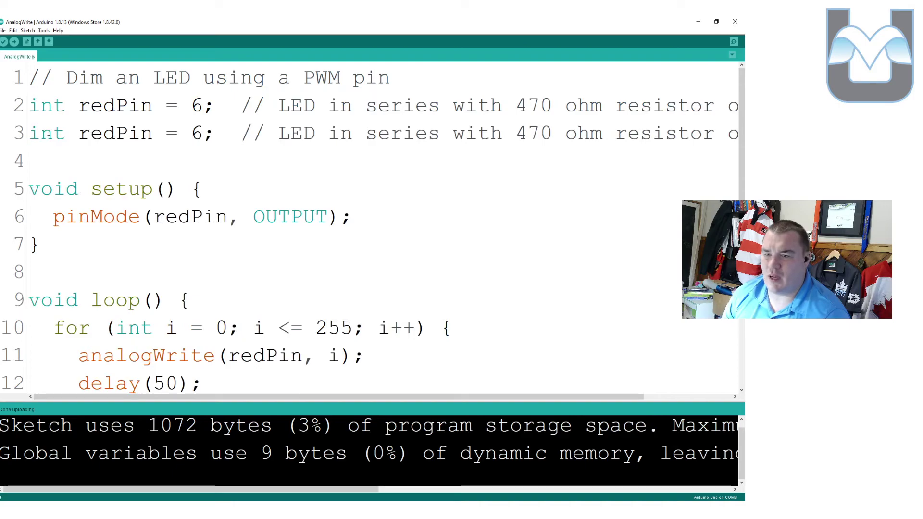
{"action": "key", "text": "ctrl+v"}
- Rename the two copies to bluePin = 5 and greenPin = 3
{"action": "left_click_drag", "start_coordinate": [115, 133], "coordinate": [78, 133]}
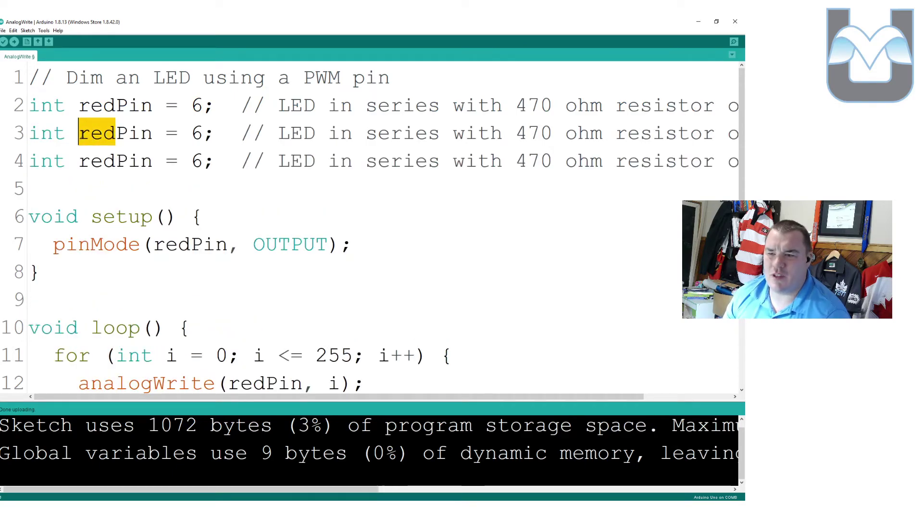
{"action": "type", "text": "blyu"}
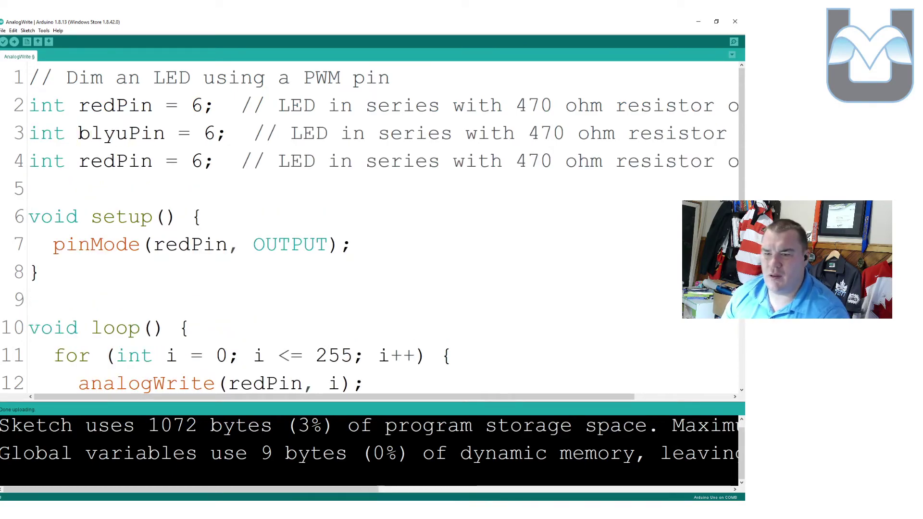
{"action": "key", "text": "BackSpace"}
{"action": "key", "text": "BackSpace"}
{"action": "type", "text": "ue"}
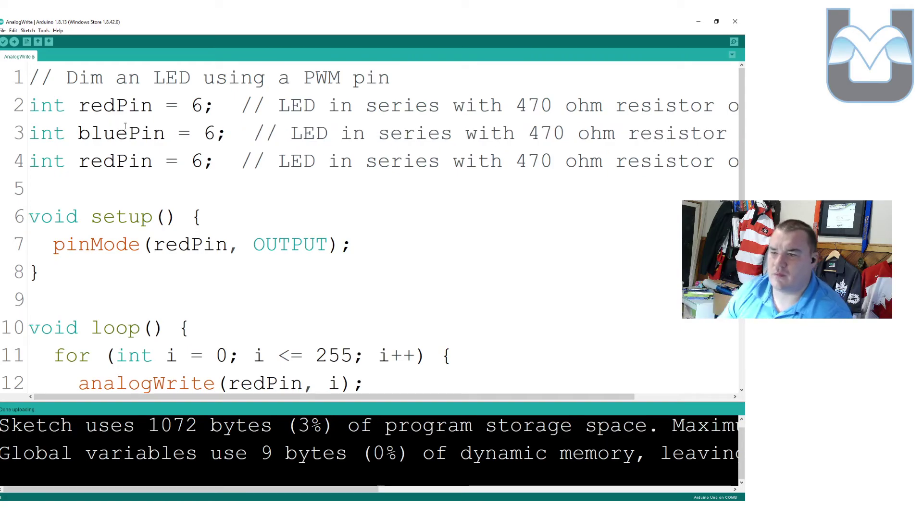
{"action": "left_click", "coordinate": [216, 133]}
{"action": "key", "text": "BackSpace"}
{"action": "type", "text": "5"}
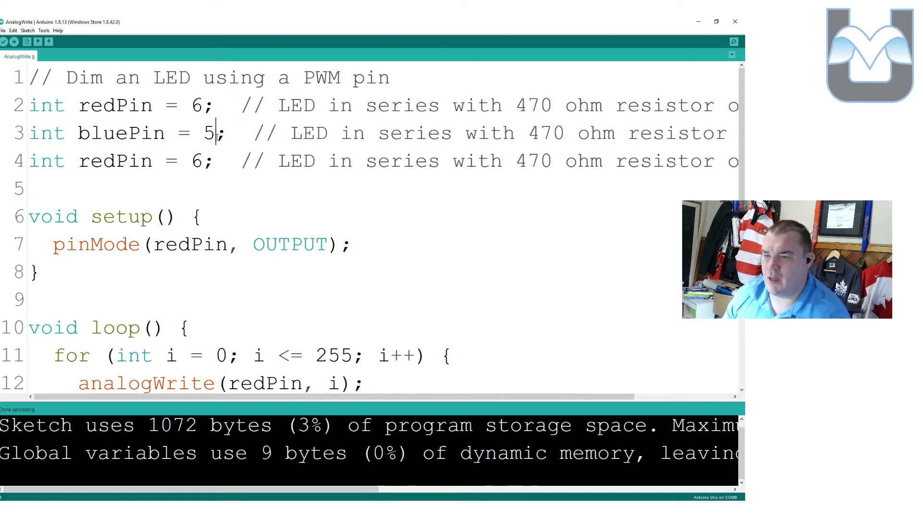
{"action": "left_click", "coordinate": [203, 160]}
{"action": "key", "text": "BackSpace"}
{"action": "type", "text": "3"}
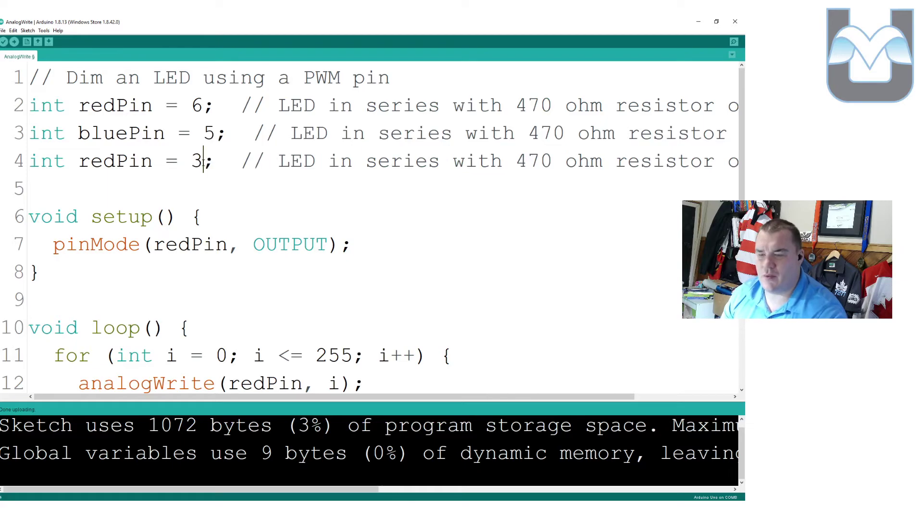
{"action": "left_click_drag", "start_coordinate": [117, 161], "coordinate": [79, 161]}
{"action": "type", "text": "g"}
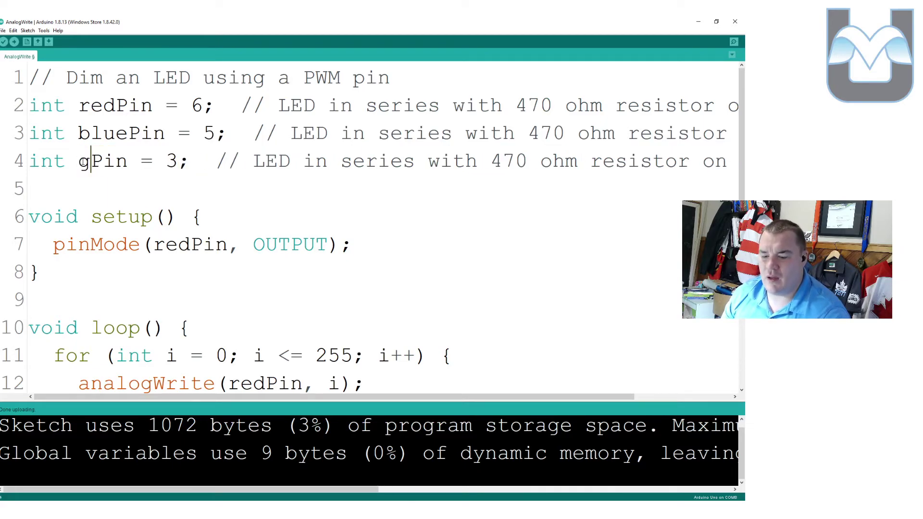
{"action": "type", "text": "reee"}
{"action": "key", "text": "BackSpace"}
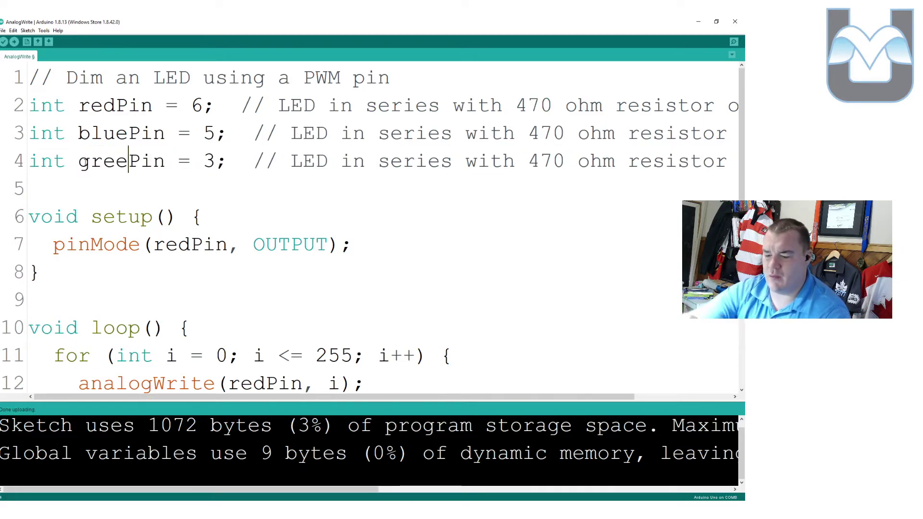
{"action": "type", "text": "n"}
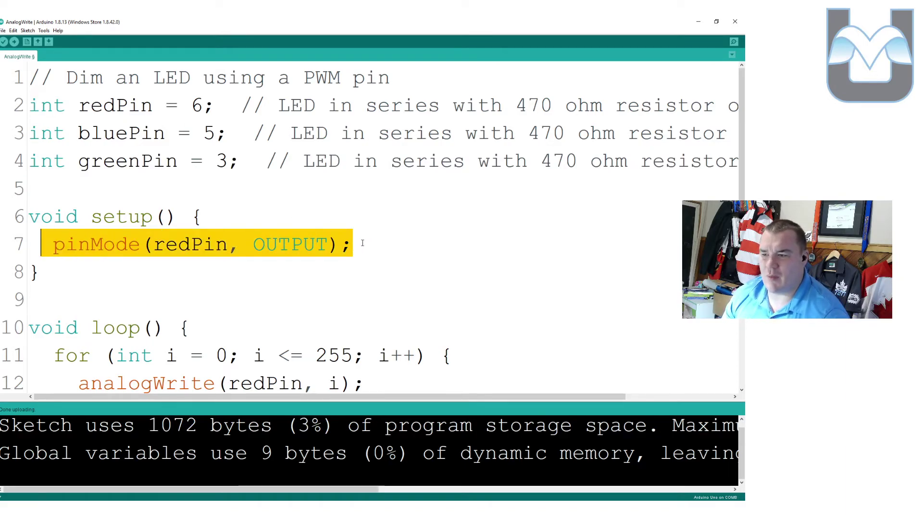
- Add two pinMode copies, auto-format setup, and retarget them to bluePin and greenPin
{"action": "key", "text": "ctrl+v"}
{"action": "key", "text": "ctrl+v"}
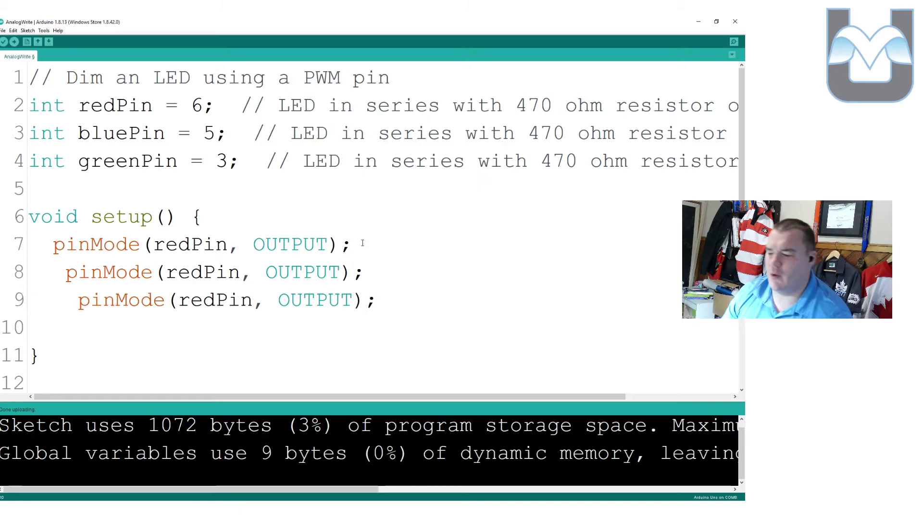
{"action": "key", "text": "BackSpace"}
{"action": "key", "text": "BackSpace"}
{"action": "key", "text": "BackSpace"}
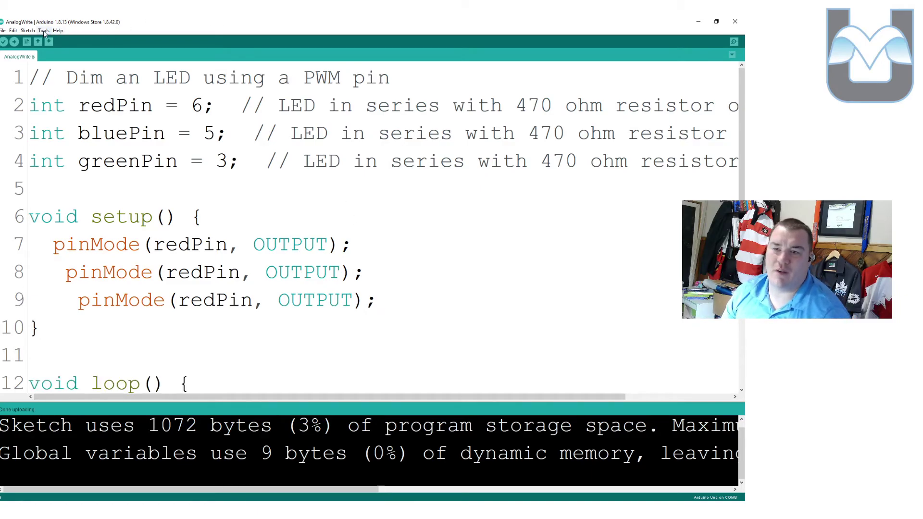
{"action": "left_click", "coordinate": [44, 31]}
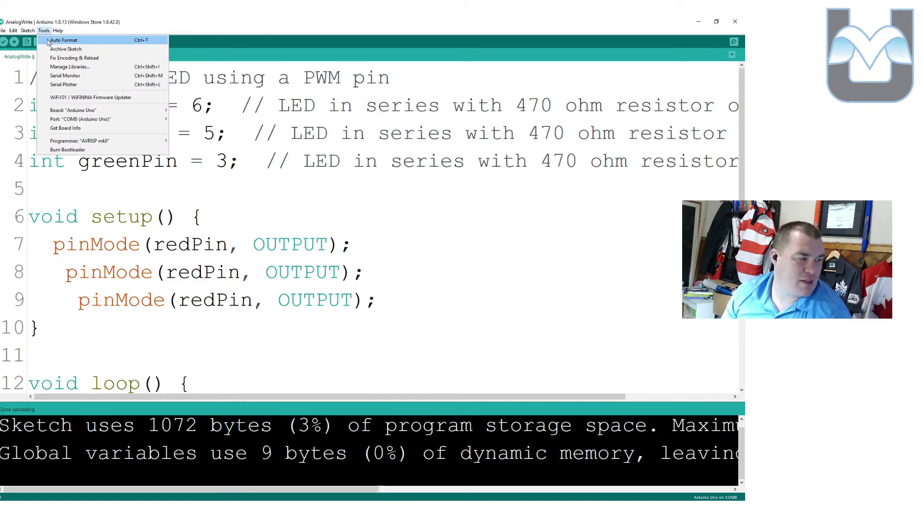
{"action": "left_click", "coordinate": [48, 42]}
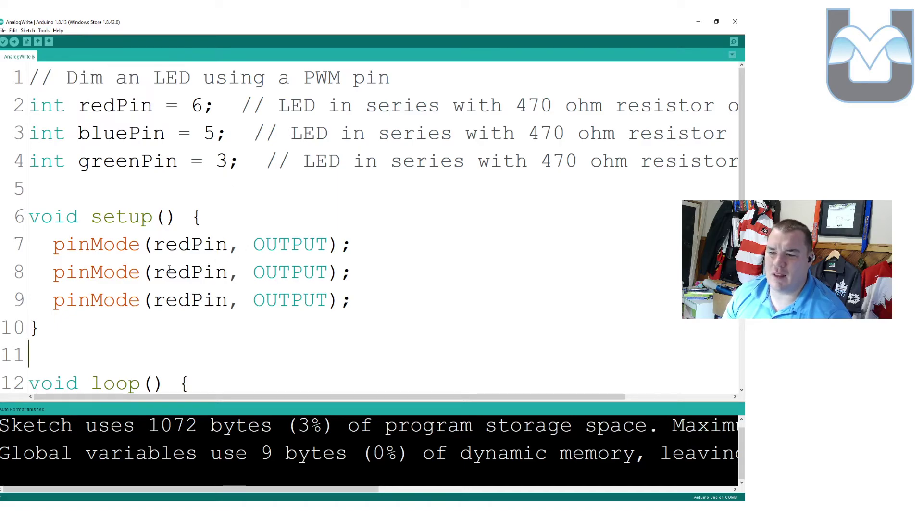
{"action": "left_click_drag", "start_coordinate": [153, 271], "coordinate": [191, 272]}
{"action": "type", "text": "b"}
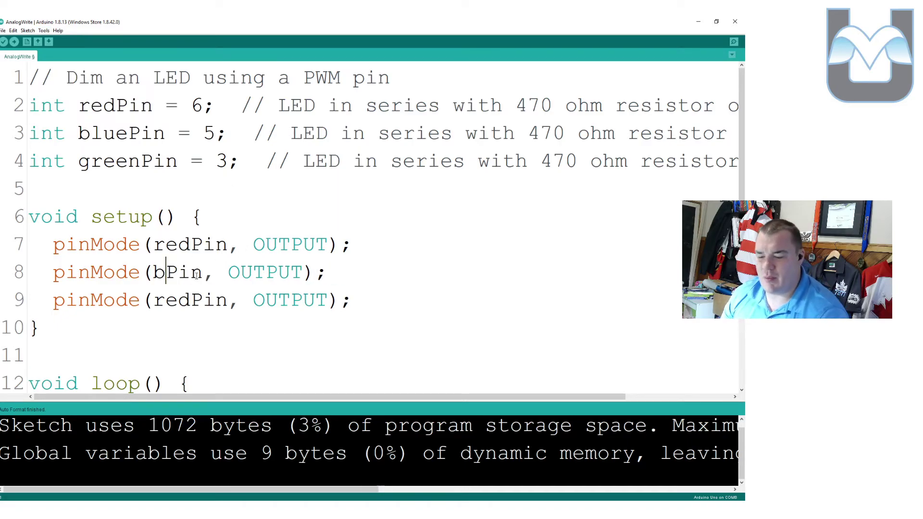
{"action": "type", "text": "lue"}
{"action": "mouse_move", "coordinate": [153, 301]}
{"action": "left_mouse_down"}
{"action": "mouse_move", "coordinate": [204, 300]}
{"action": "mouse_move", "coordinate": [191, 300]}
{"action": "left_mouse_up"}
{"action": "type", "text": "g"}
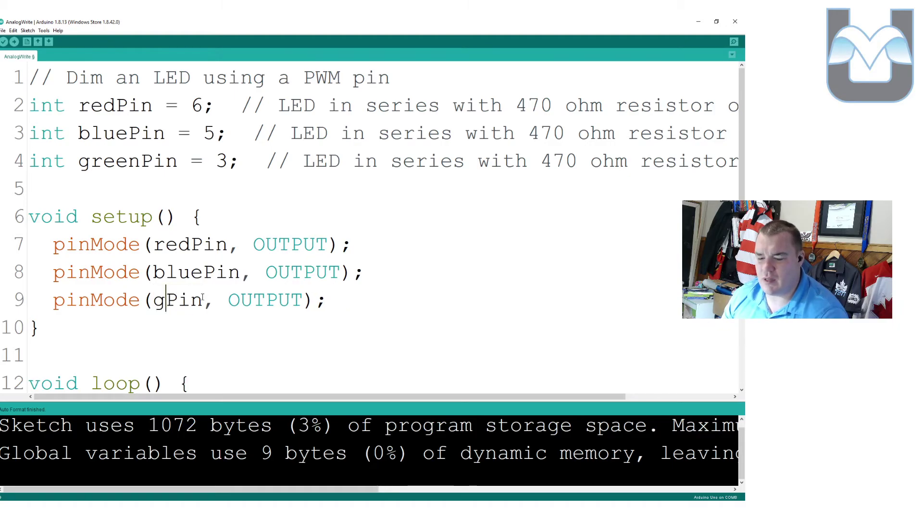
{"action": "type", "text": "reen"}
{"action": "scroll", "coordinate": [235, 249], "scroll_direction": "down", "scroll_amount": 3}
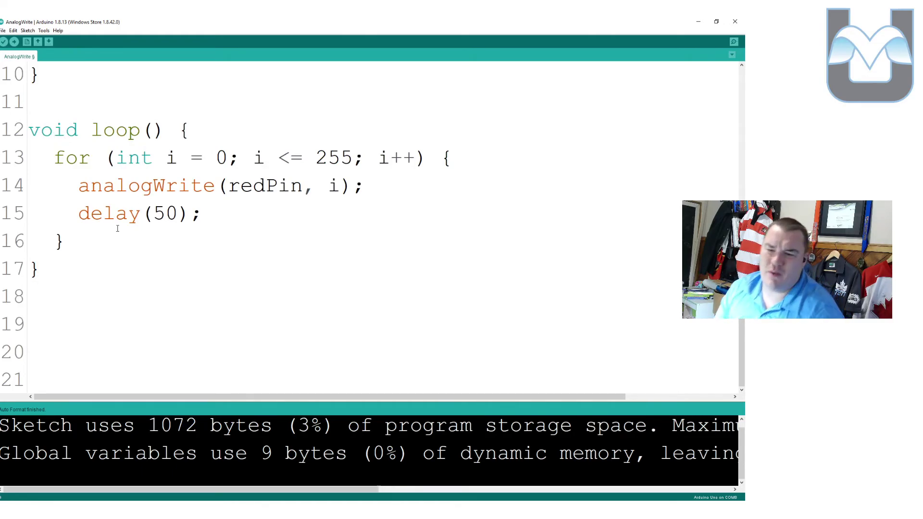
- Add an analogWrite(redPin, 0) line after the red fade loop
{"action": "left_click", "coordinate": [94, 240]}
{"action": "key", "text": "Return"}
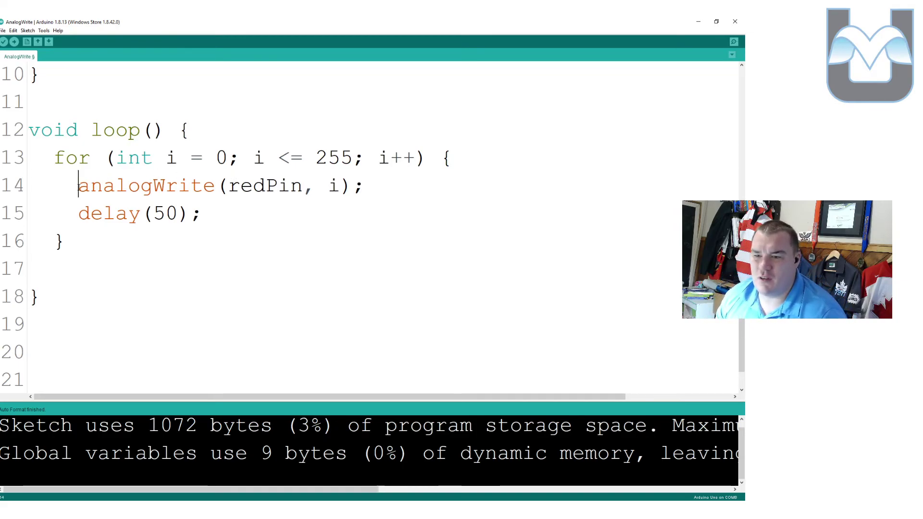
{"action": "left_click_drag", "start_coordinate": [78, 185], "coordinate": [383, 193]}
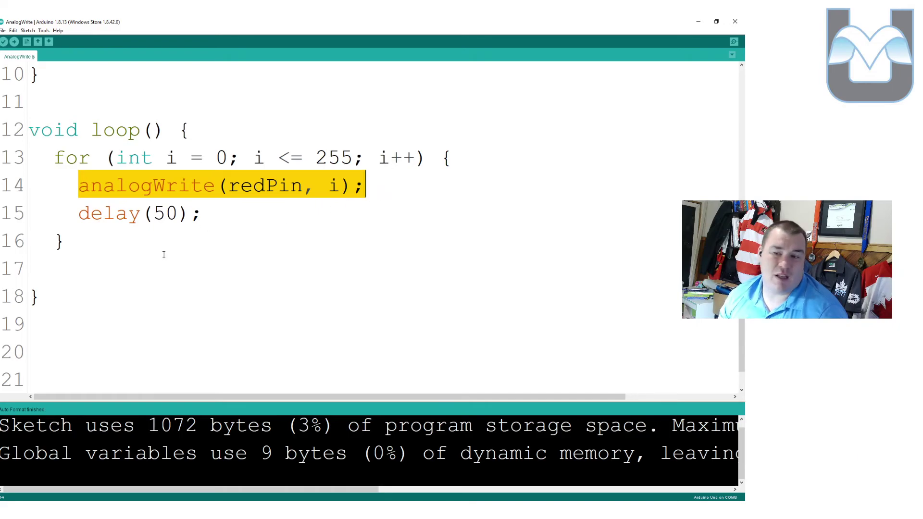
{"action": "left_click", "coordinate": [174, 269]}
{"action": "key", "text": "ctrl+v"}
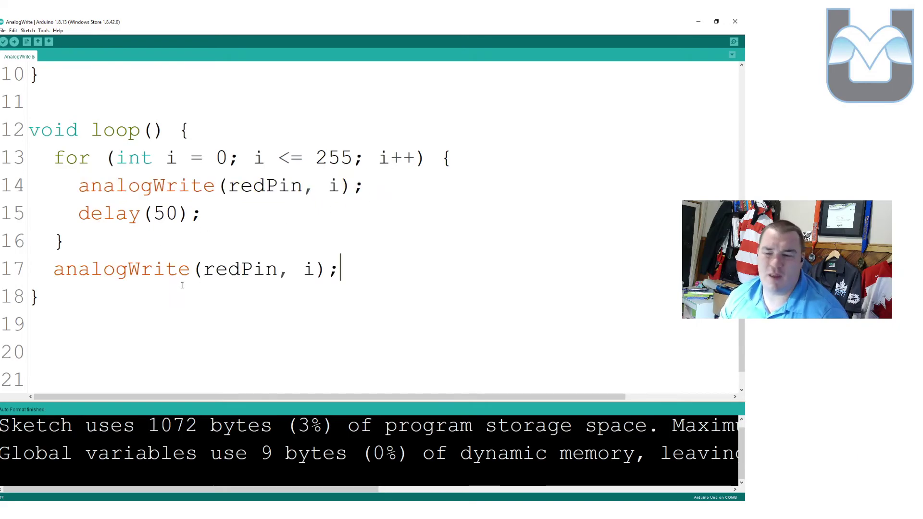
{"action": "key", "text": "Left"}
{"action": "key", "text": "Left"}
{"action": "key", "text": "BackSpace"}
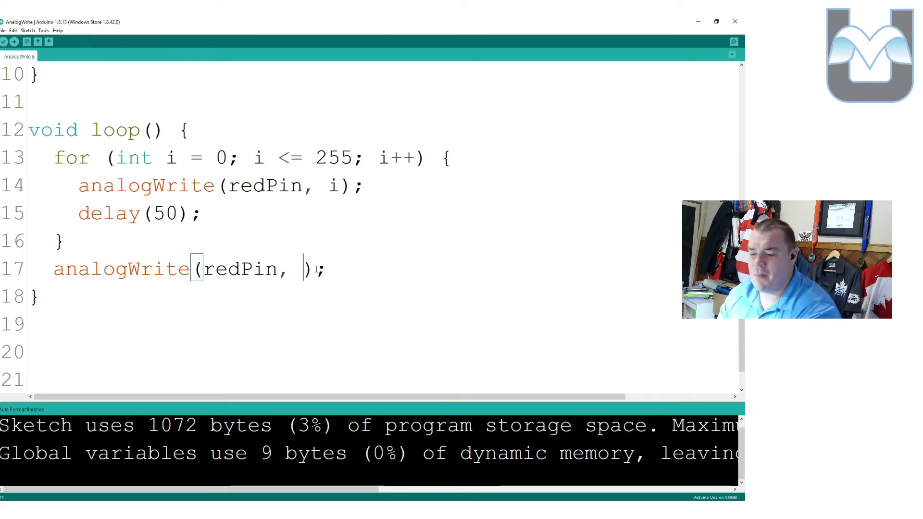
{"action": "type", "text": "0"}
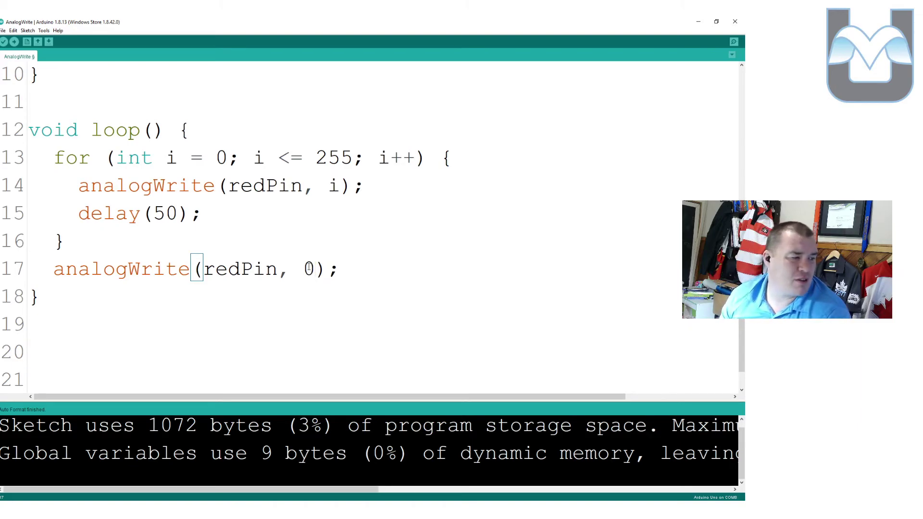
- Select the whole fade loop together with its switch-off line
{"action": "left_click", "coordinate": [240, 186]}
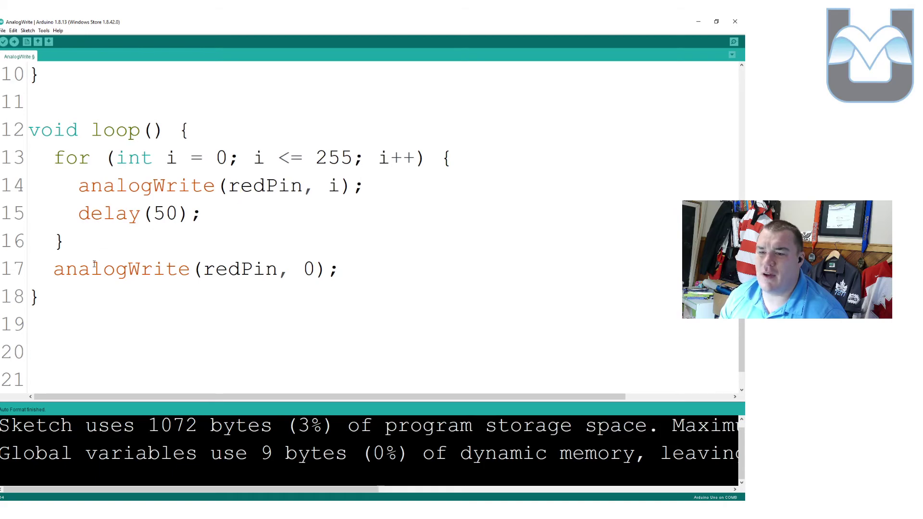
{"action": "left_click_drag", "start_coordinate": [55, 268], "coordinate": [371, 266]}
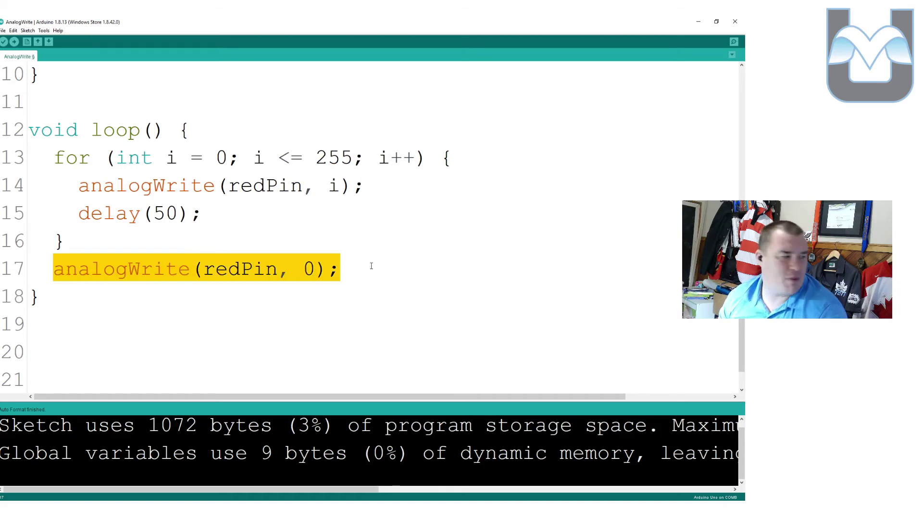
{"action": "left_click", "coordinate": [360, 266]}
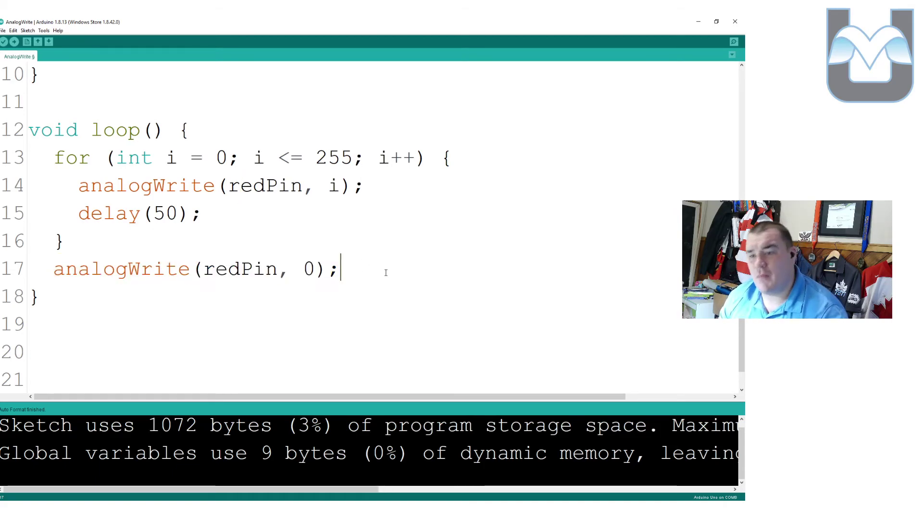
{"action": "left_click_drag", "start_coordinate": [362, 268], "coordinate": [31, 159]}
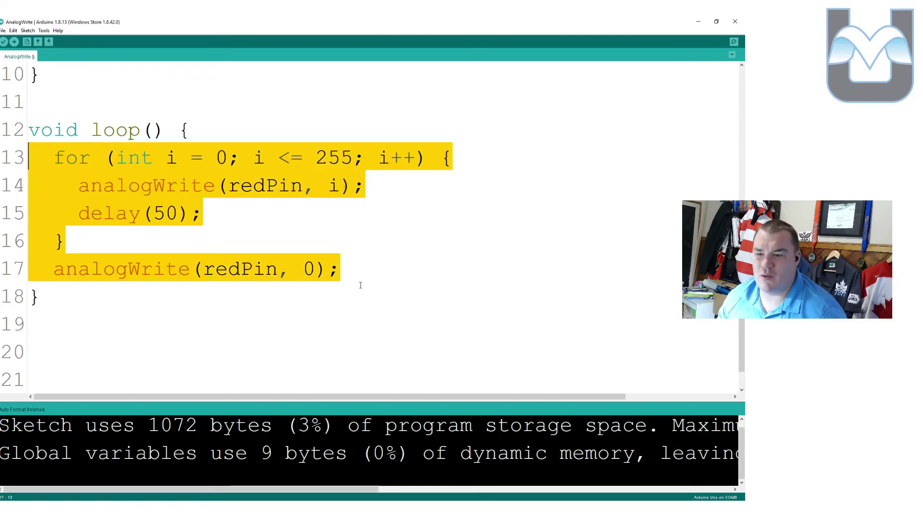
- Copy the red fade block and paste it twice below the original
{"action": "key", "text": "ctrl+c"}
{"action": "left_click", "coordinate": [362, 265]}
{"action": "key", "text": "Return"}
{"action": "key", "text": "ctrl+v"}
{"action": "key", "text": "Return"}
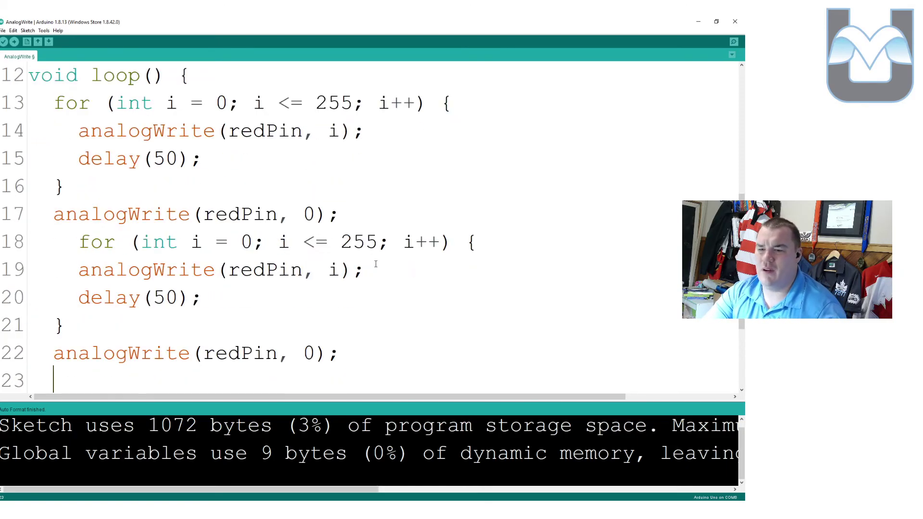
{"action": "key", "text": "ctrl+v"}
- Separate the three fade blocks with blank lines
{"action": "left_click", "coordinate": [93, 213]}
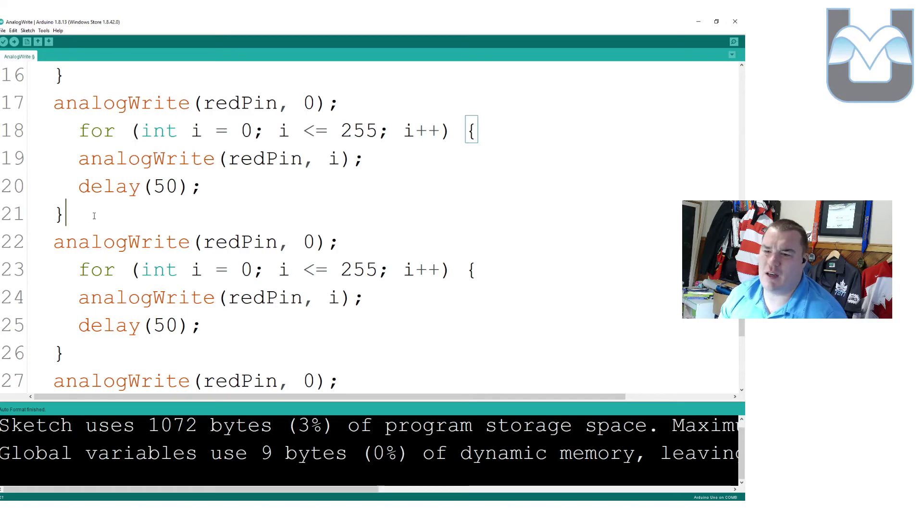
{"action": "key", "text": "Return"}
{"action": "left_click", "coordinate": [137, 82]}
{"action": "key", "text": "Return"}
{"action": "scroll", "coordinate": [127, 180], "scroll_direction": "up", "scroll_amount": 2}
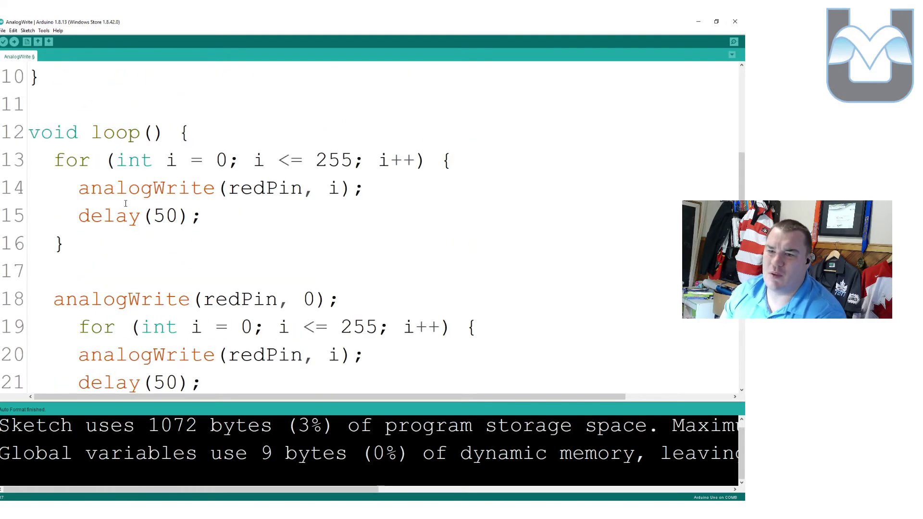
{"action": "scroll", "coordinate": [130, 209], "scroll_direction": "down", "scroll_amount": 1}
{"action": "scroll", "coordinate": [132, 209], "scroll_direction": "down", "scroll_amount": 1}
{"action": "scroll", "coordinate": [133, 187], "scroll_direction": "up", "scroll_amount": 1}
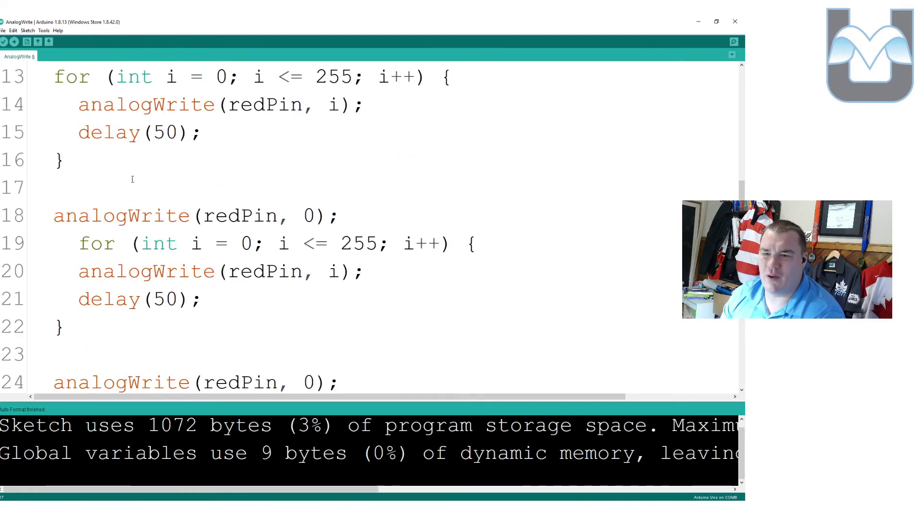
{"action": "key", "text": "BackSpace"}
{"action": "left_click", "coordinate": [344, 188]}
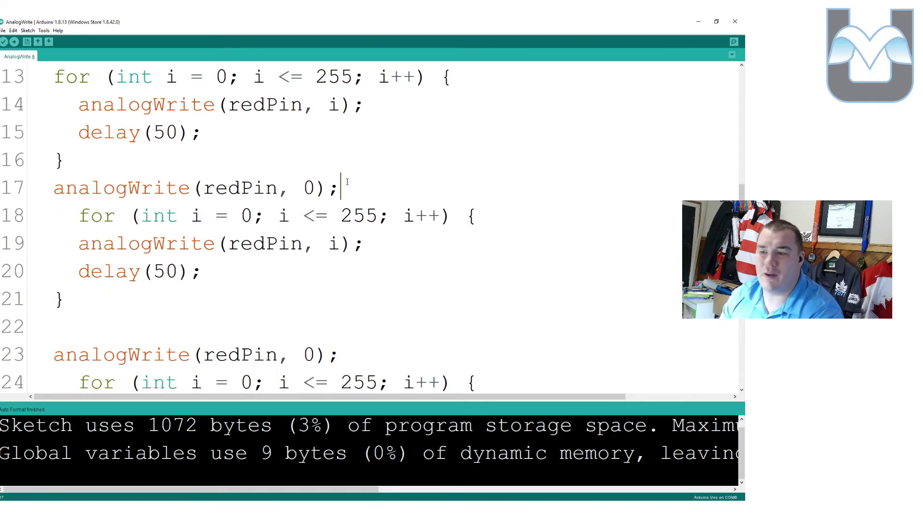
{"action": "key", "text": "Return"}
{"action": "scroll", "coordinate": [163, 225], "scroll_direction": "down", "scroll_amount": 2}
{"action": "key", "text": "BackSpace"}
{"action": "key", "text": "BackSpace"}
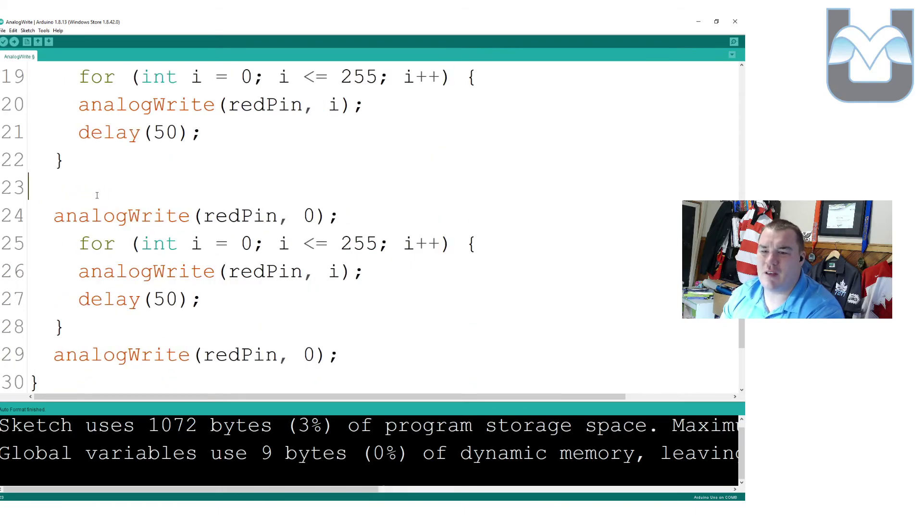
{"action": "key", "text": "BackSpace"}
{"action": "left_click", "coordinate": [357, 185]}
{"action": "key", "text": "Return"}
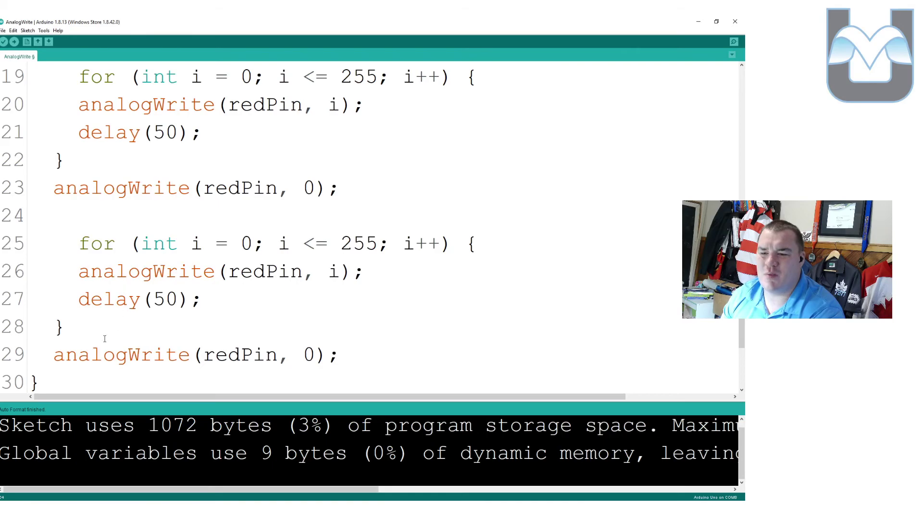
{"action": "scroll", "coordinate": [101, 332], "scroll_direction": "down", "scroll_amount": 1}
{"action": "left_click", "coordinate": [357, 240]}
{"action": "key", "text": "Return"}
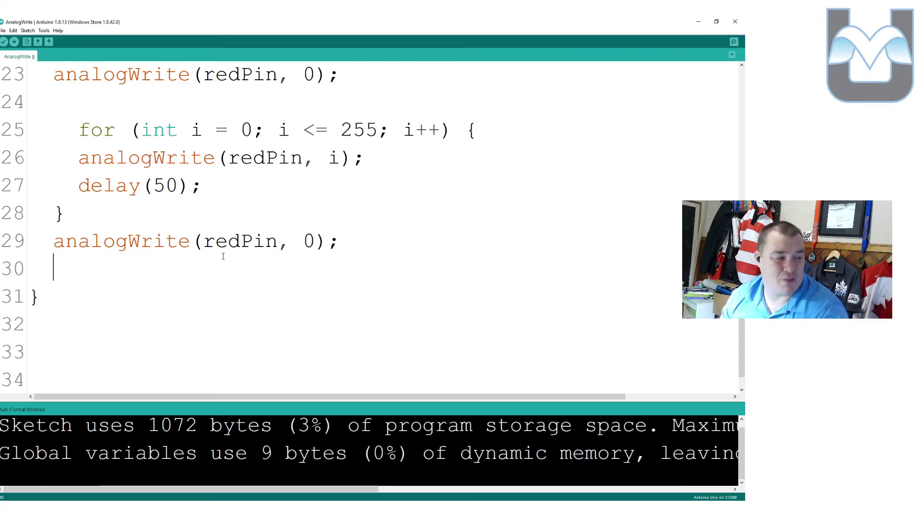
{"action": "scroll", "coordinate": [221, 245], "scroll_direction": "up", "scroll_amount": 2}
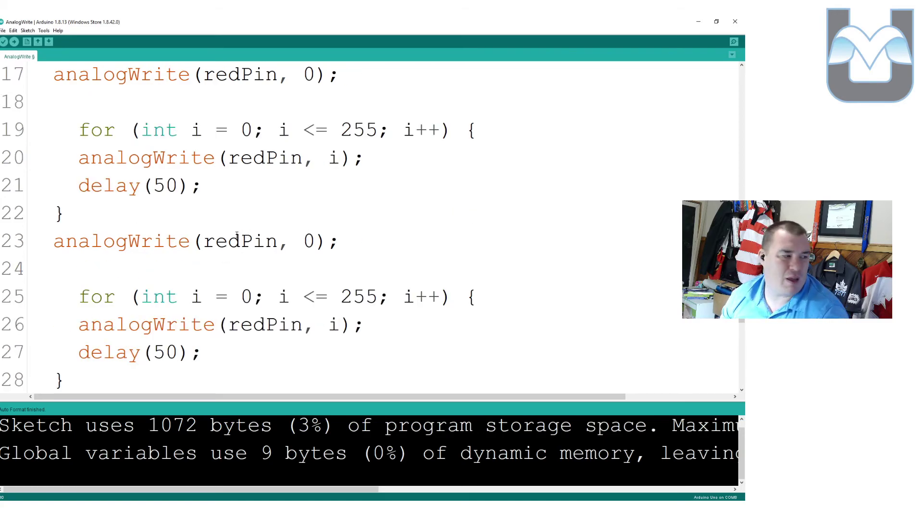
{"action": "scroll", "coordinate": [236, 237], "scroll_direction": "up", "scroll_amount": 1}
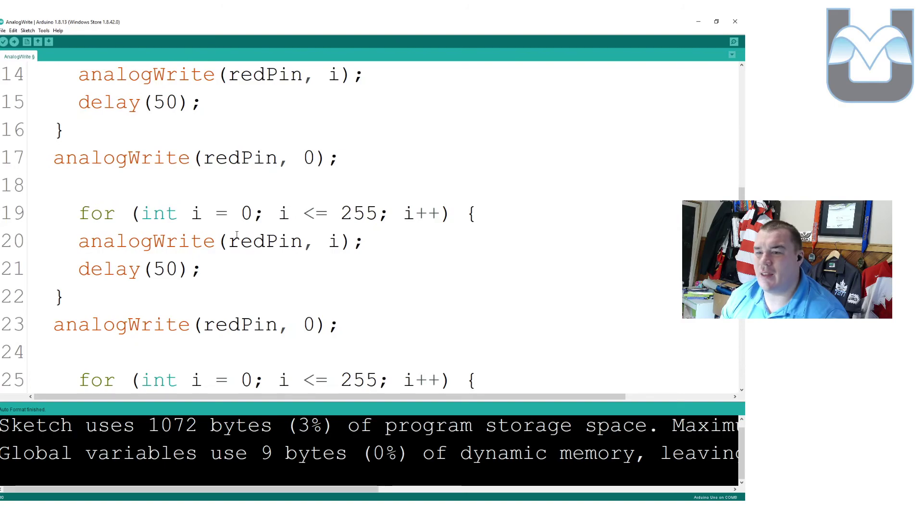
{"action": "scroll", "coordinate": [228, 233], "scroll_direction": "up", "scroll_amount": 1}
{"action": "scroll", "coordinate": [226, 232], "scroll_direction": "down", "scroll_amount": 1}
{"action": "scroll", "coordinate": [226, 232], "scroll_direction": "down", "scroll_amount": 1}
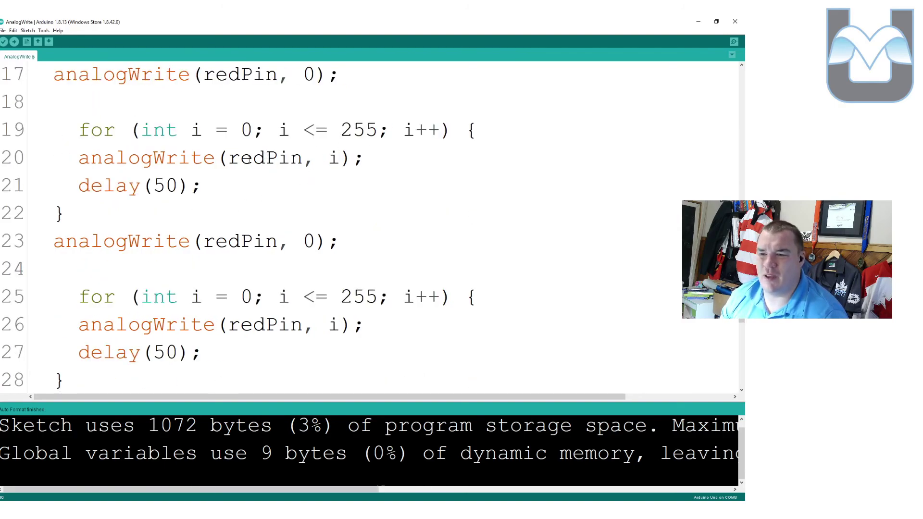
- Switch the second block's pin to bluePin and the third block's to greenPin
{"action": "left_click_drag", "start_coordinate": [266, 159], "coordinate": [230, 160]}
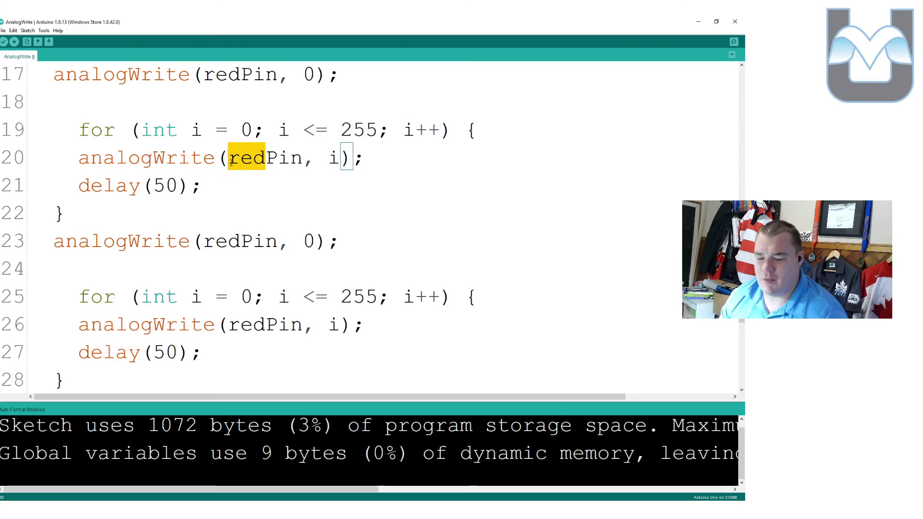
{"action": "type", "text": "blue"}
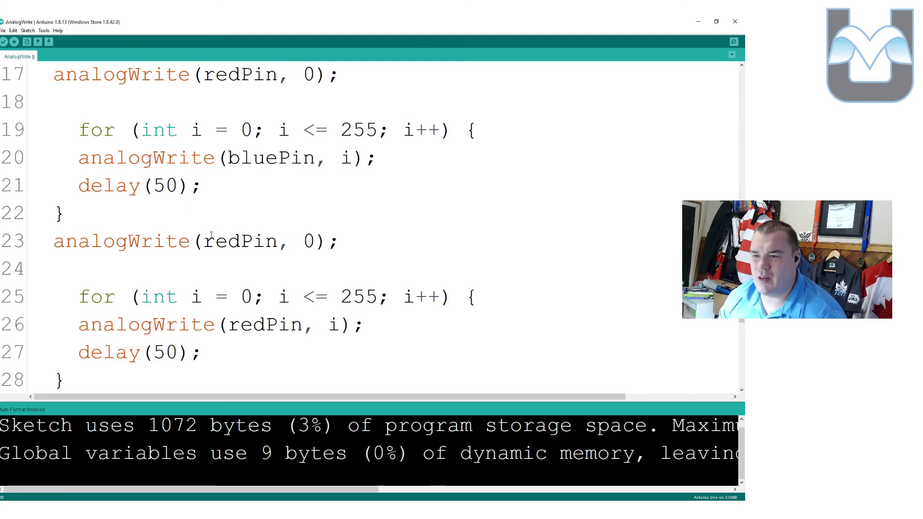
{"action": "left_click_drag", "start_coordinate": [207, 241], "coordinate": [240, 241]}
{"action": "type", "text": "blu"}
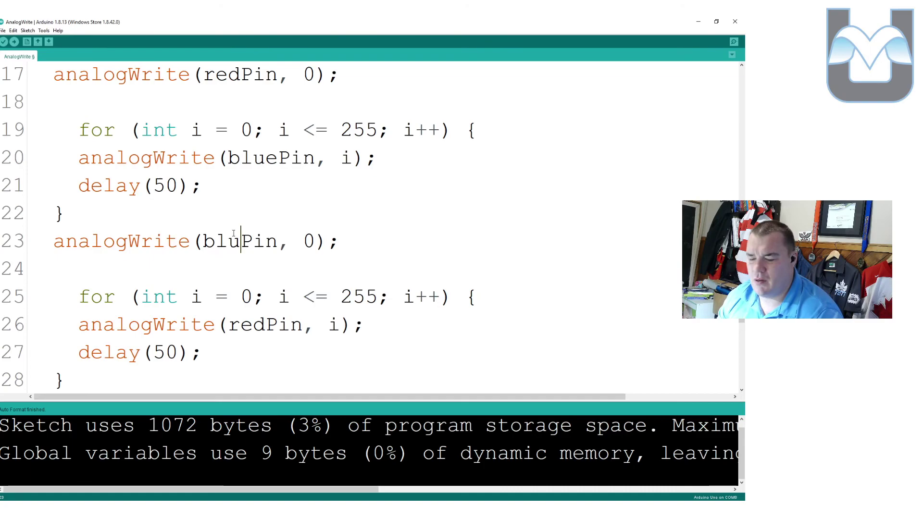
{"action": "type", "text": "e"}
{"action": "scroll", "coordinate": [231, 209], "scroll_direction": "down", "scroll_amount": 2}
{"action": "left_click_drag", "start_coordinate": [229, 157], "coordinate": [267, 158]}
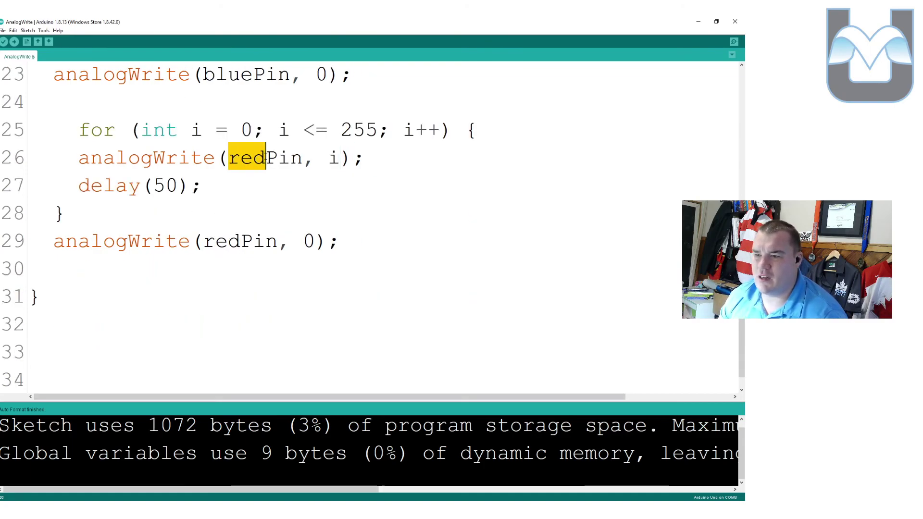
{"action": "type", "text": "greeb"}
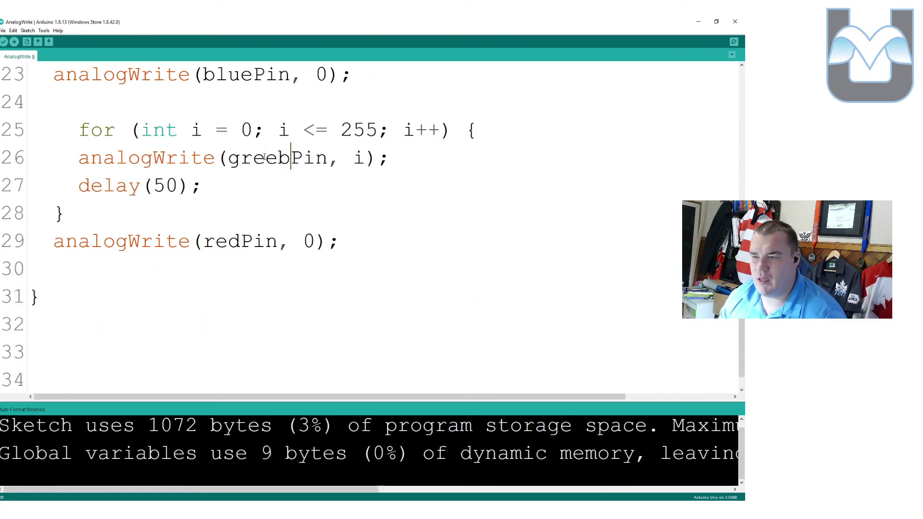
{"action": "key", "text": "BackSpace"}
{"action": "type", "text": "n"}
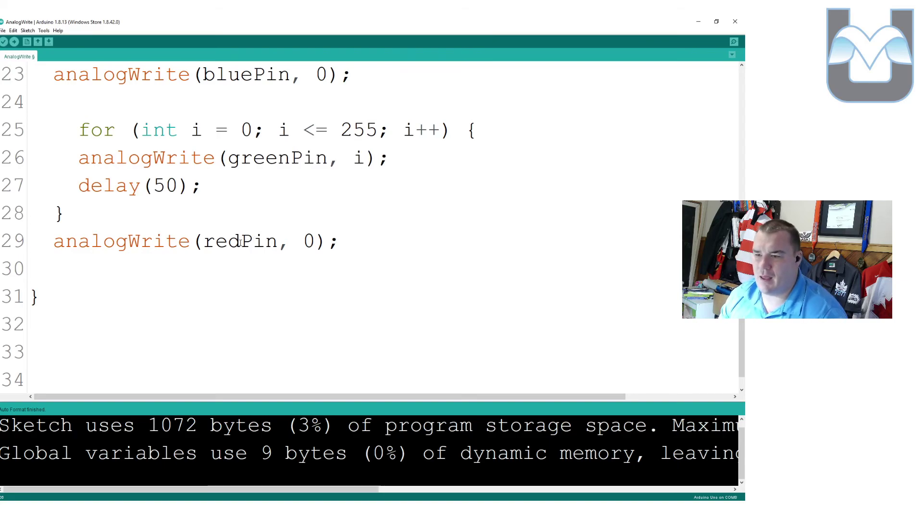
{"action": "left_click_drag", "start_coordinate": [240, 241], "coordinate": [203, 242]}
{"action": "type", "text": "green"}
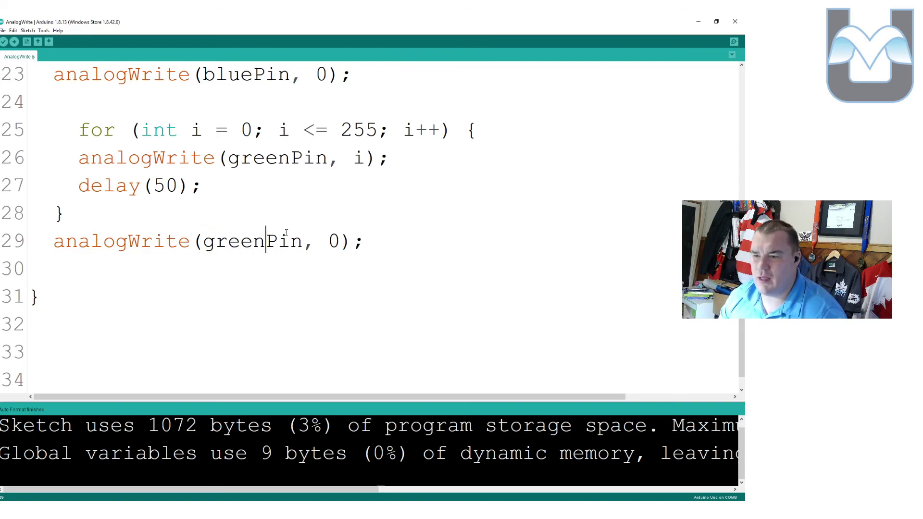
- Start uploading the red, blue and green fade sketch with the Upload button
{"action": "left_click", "coordinate": [14, 41]}
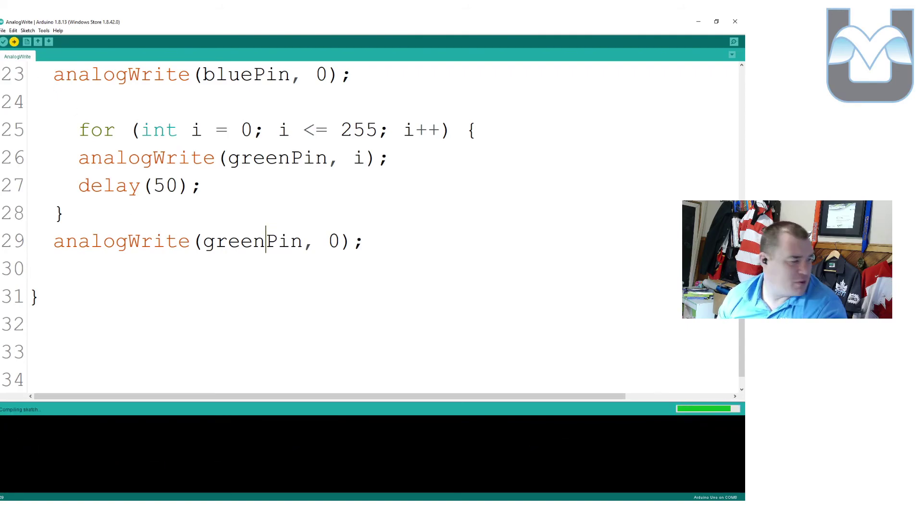